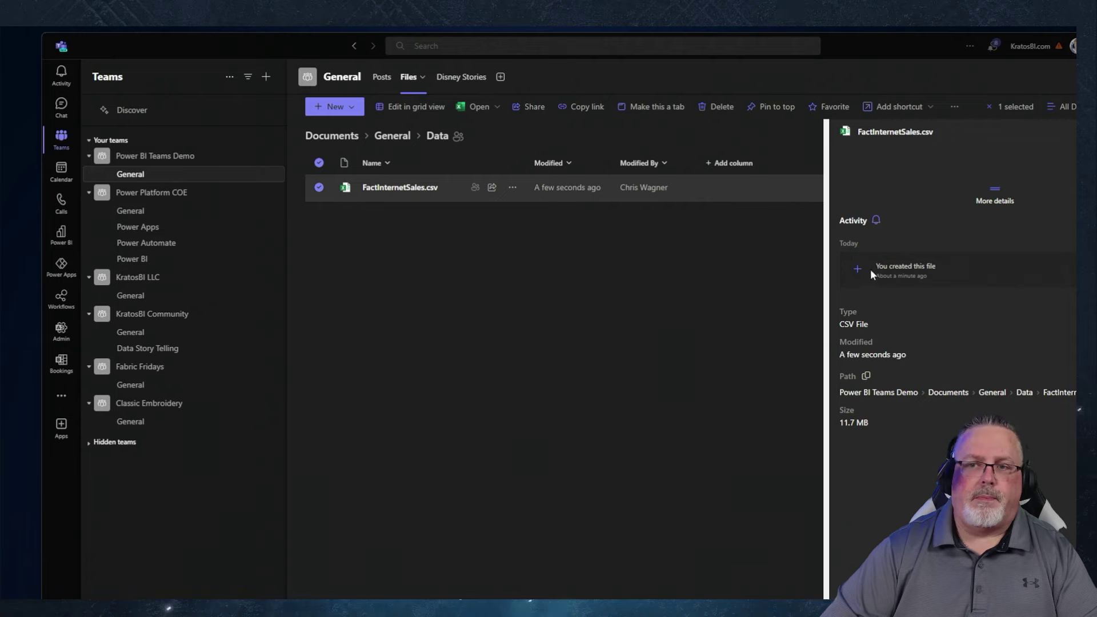
# - Deselect FactInternetSales.csv in the Teams Data folder
pyautogui.click(661, 321)
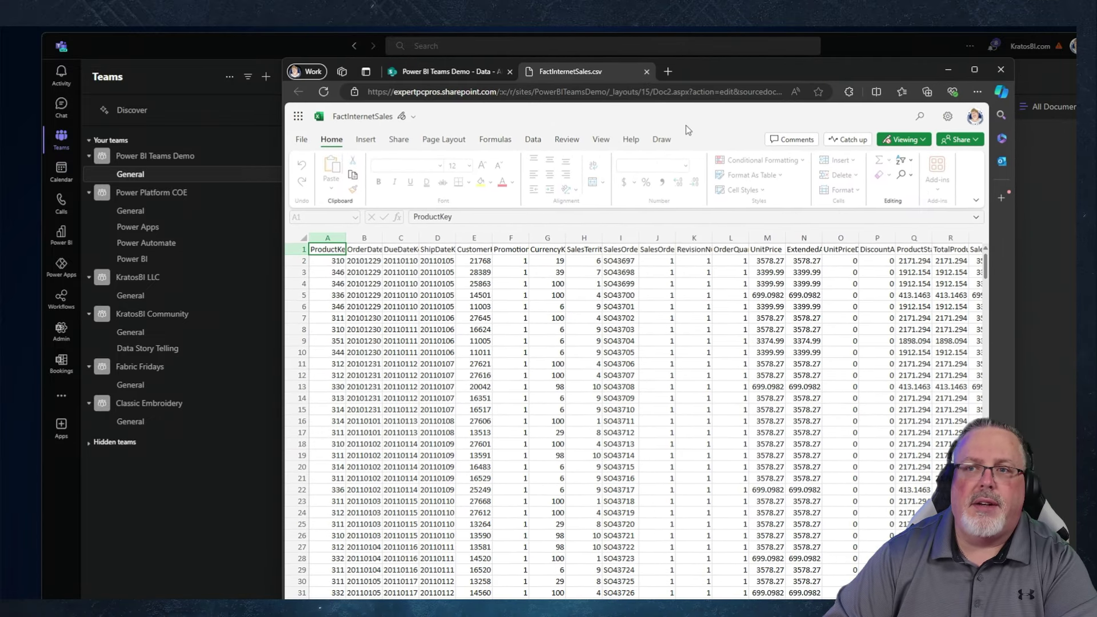
# - Open FactInternetSales.csv in desktop Excel, setting Excel to always handle such links
pyautogui.click(903, 143)
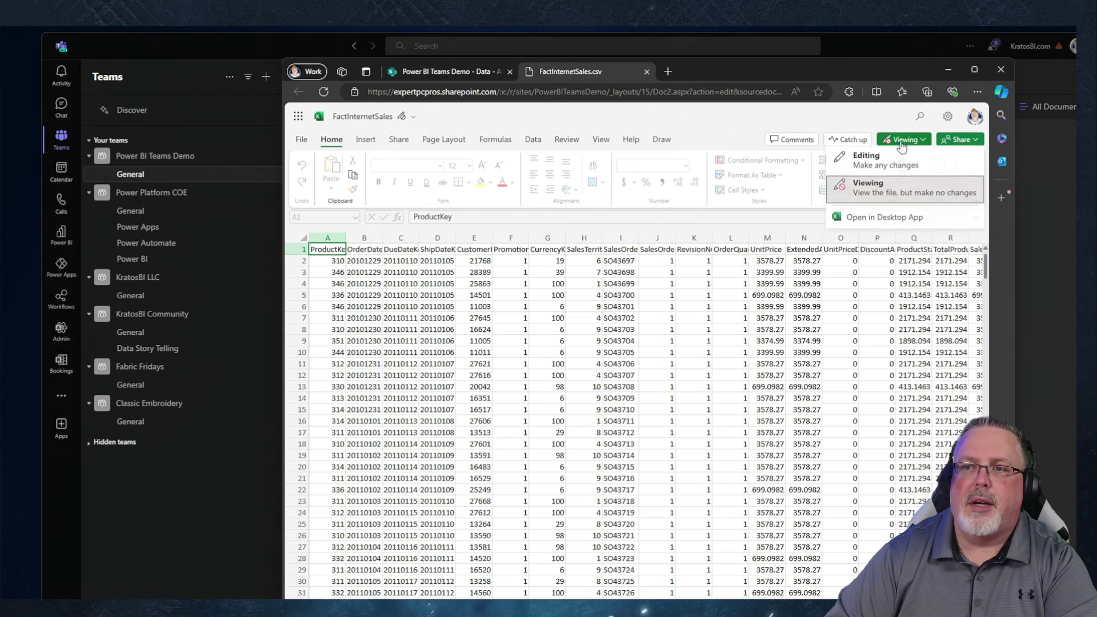
pyautogui.click(881, 219)
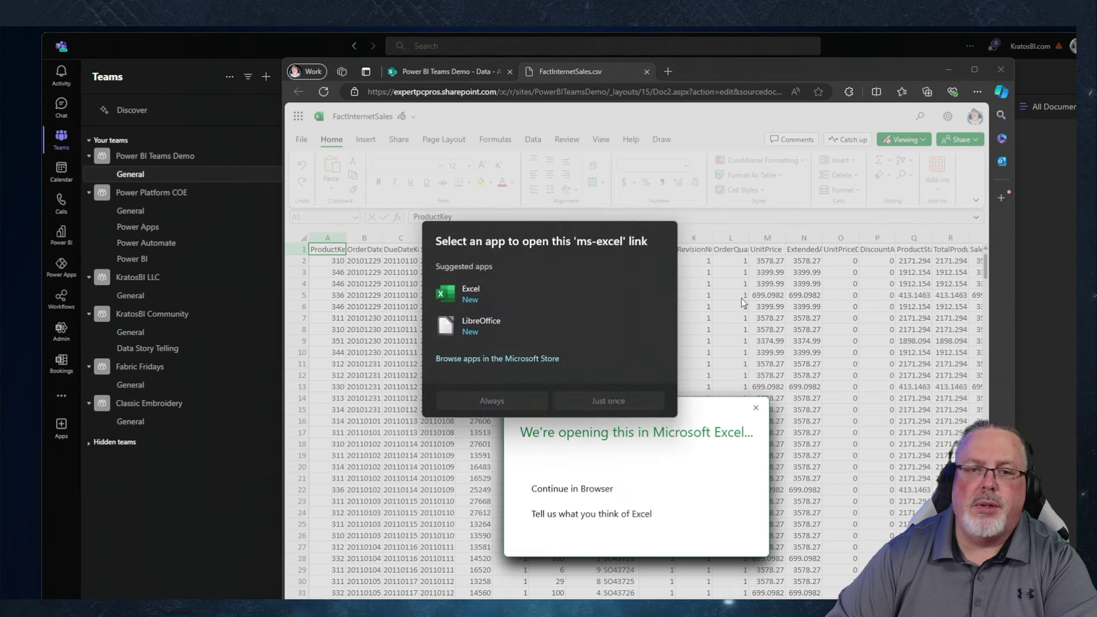
pyautogui.click(541, 300)
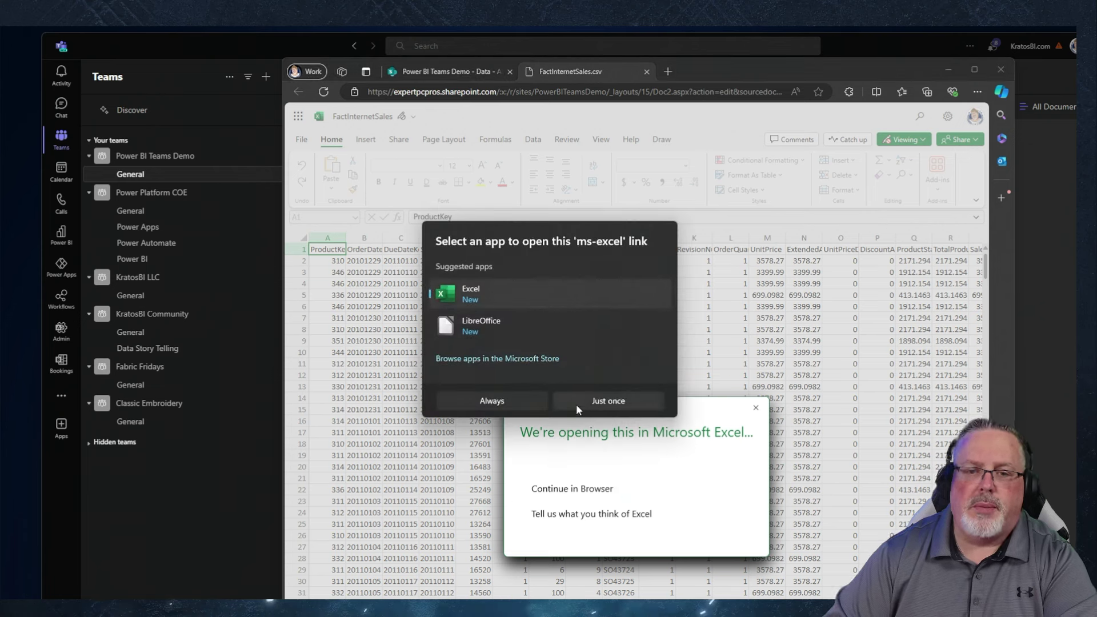
pyautogui.click(527, 400)
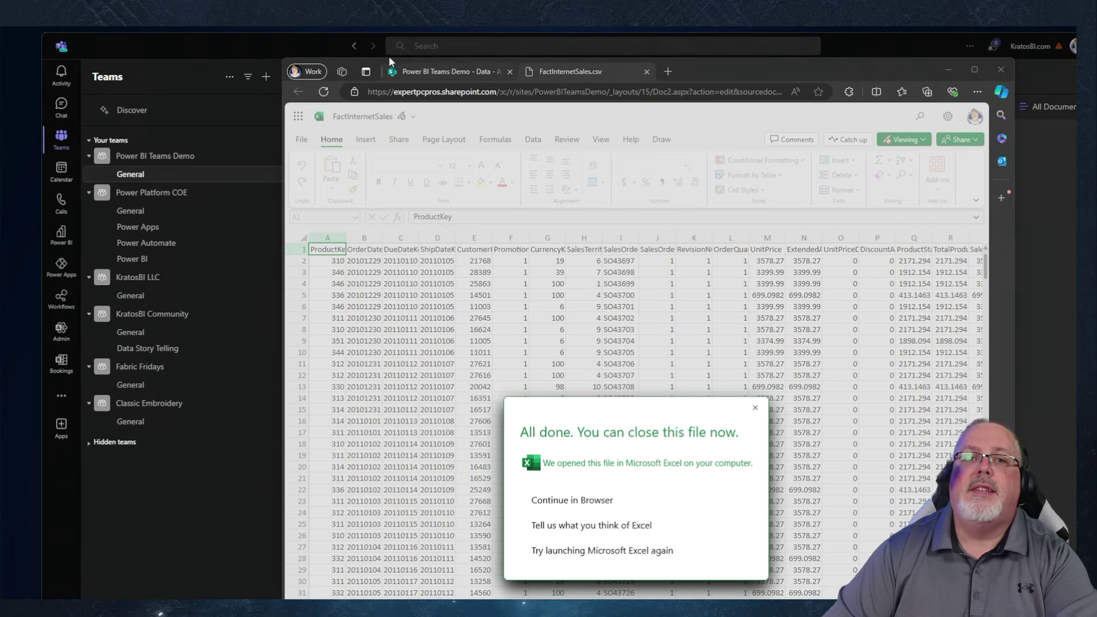
pyautogui.moveTo(701, 78); pyautogui.dragTo(767, 194)
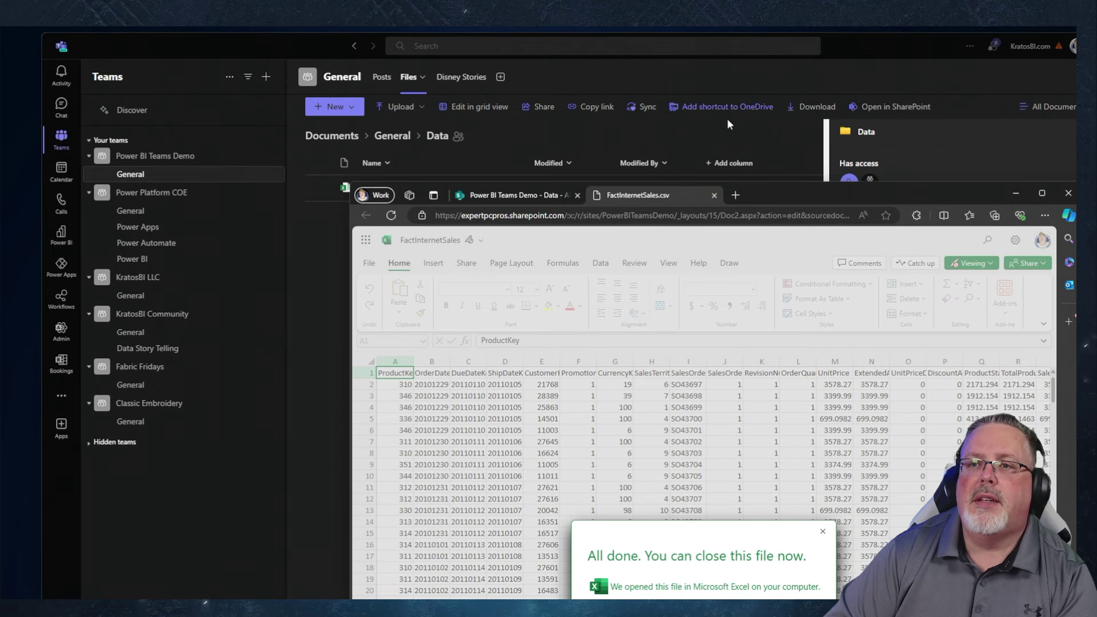
# - Permanently dismiss Excel's possible-data-loss warning on FactInternetSales.csv and show the File Home page
pyautogui.click(514, 195)
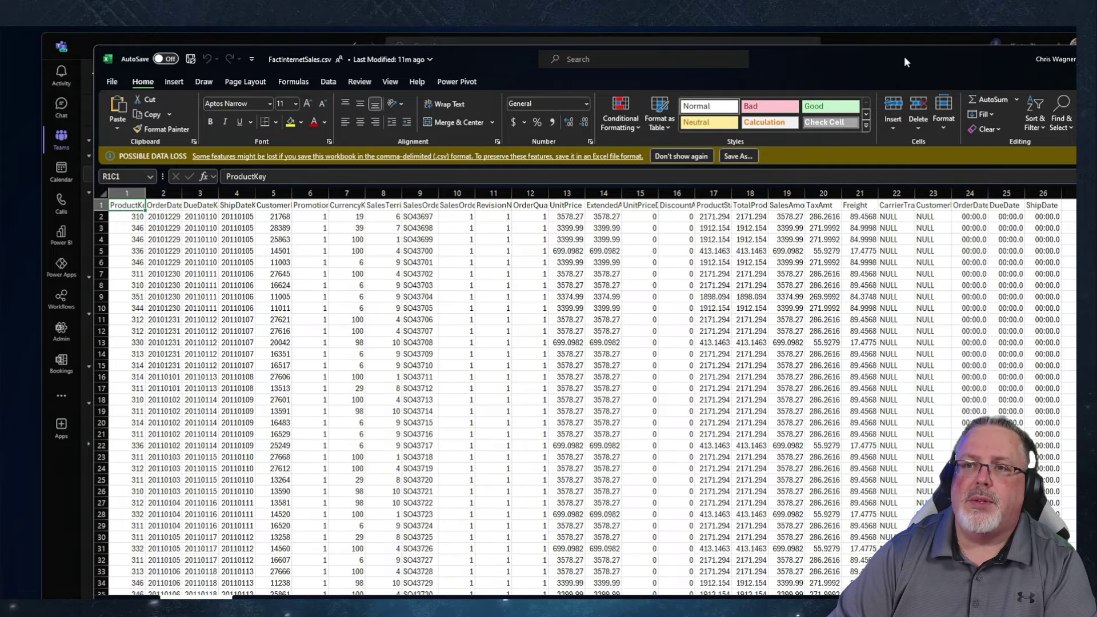
pyautogui.moveTo(904, 56); pyautogui.dragTo(814, 68)
pyautogui.click(1068, 160)
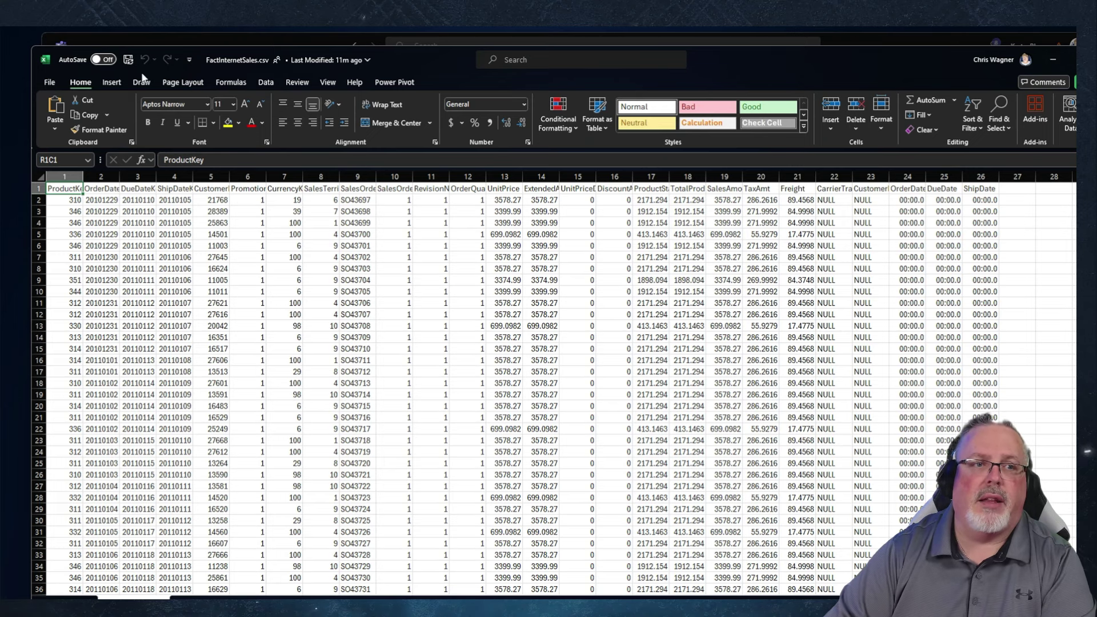
pyautogui.click(51, 83)
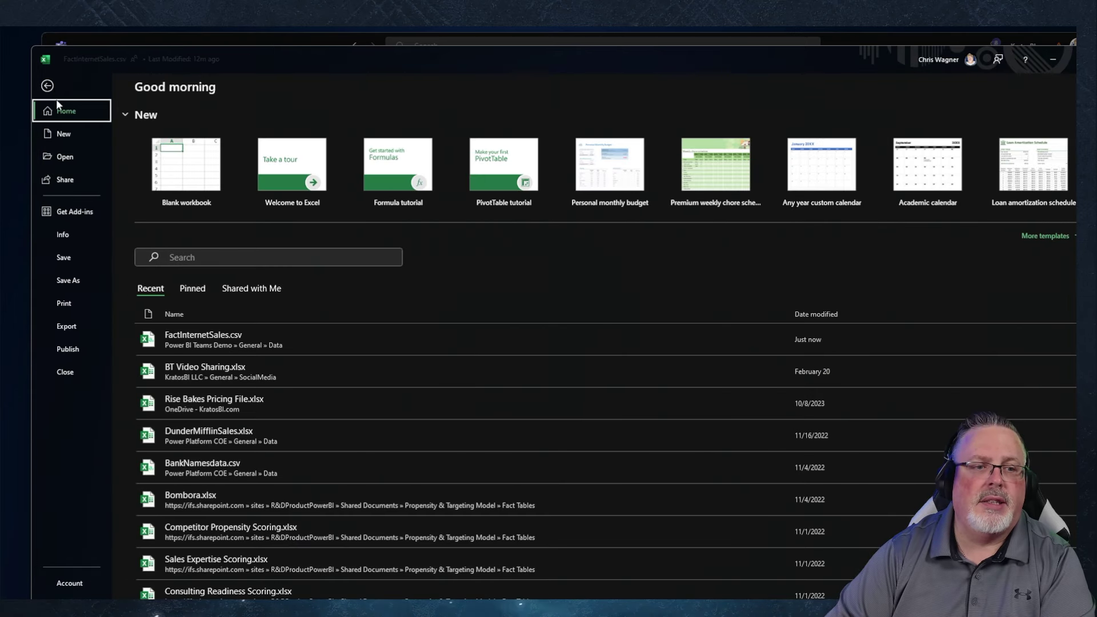
# - Copy FactInternetSales.csv's SharePoint web path from Excel's Info page for the Notepad++ note
pyautogui.click(69, 234)
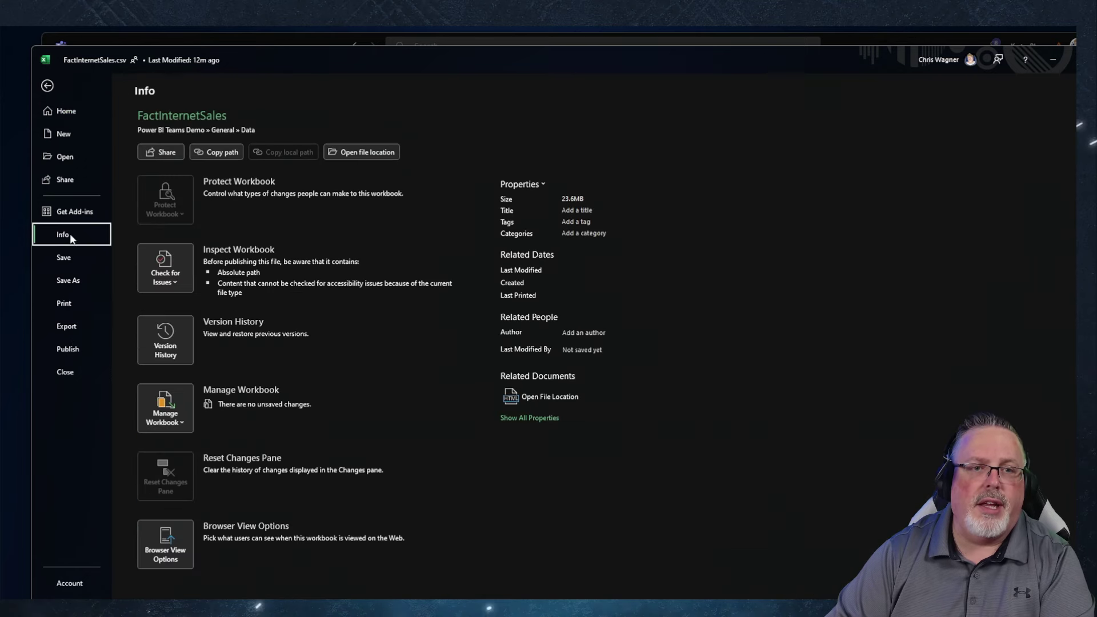
pyautogui.click(216, 152)
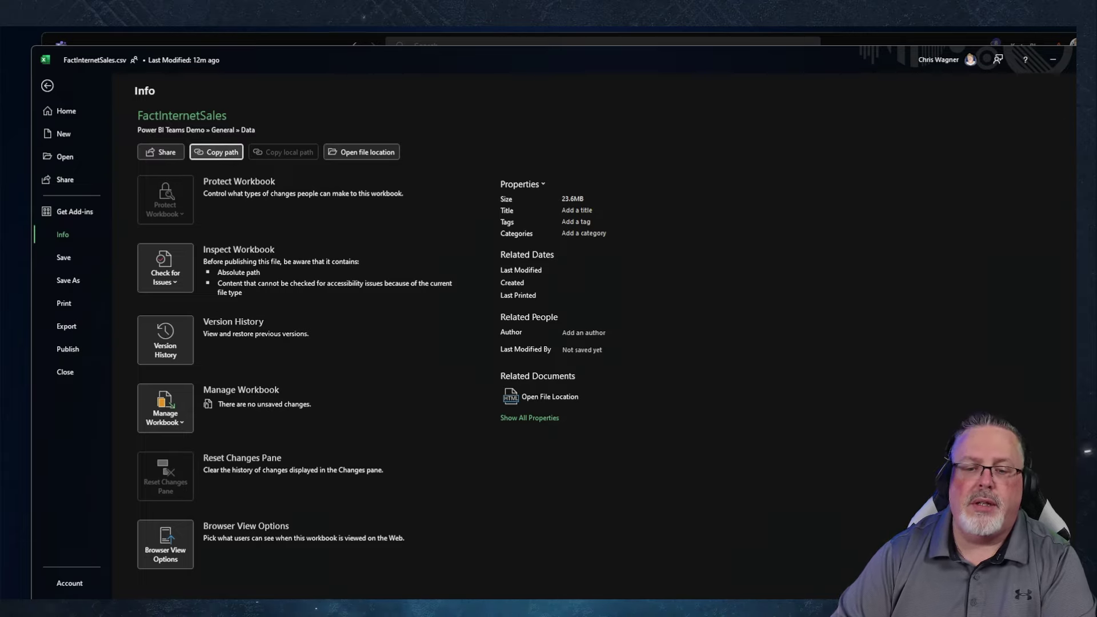
pyautogui.hotkey('alt', 'Tab')
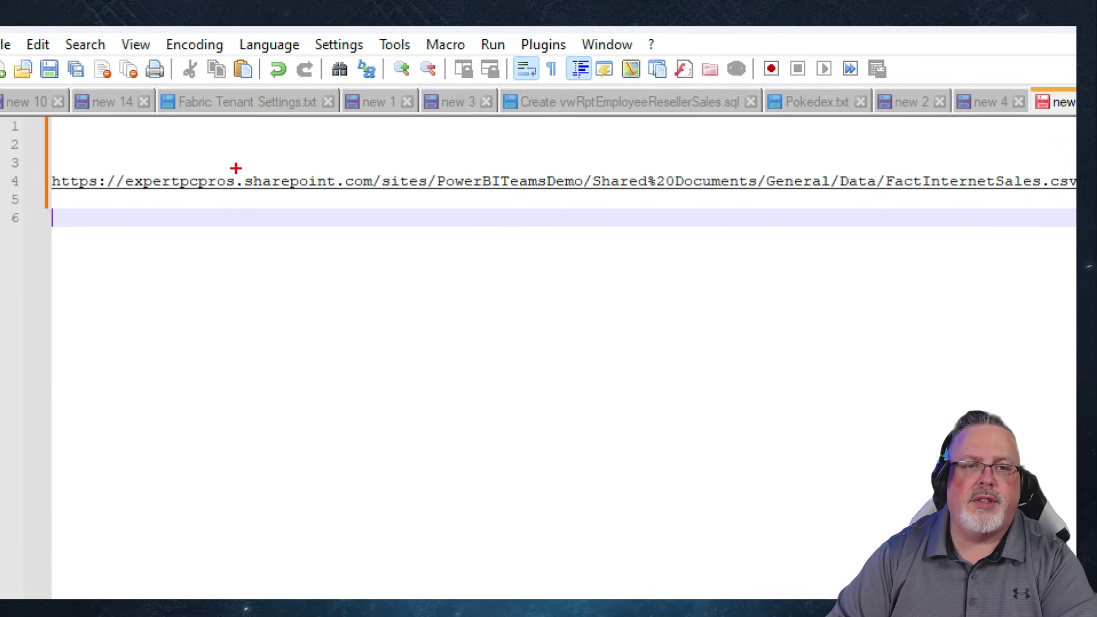
# - Paste a second FactInternetSales.csv URL on line 7 and strip its trailing ?web=1
pyautogui.moveTo(236, 168); pyautogui.dragTo(345, 205)
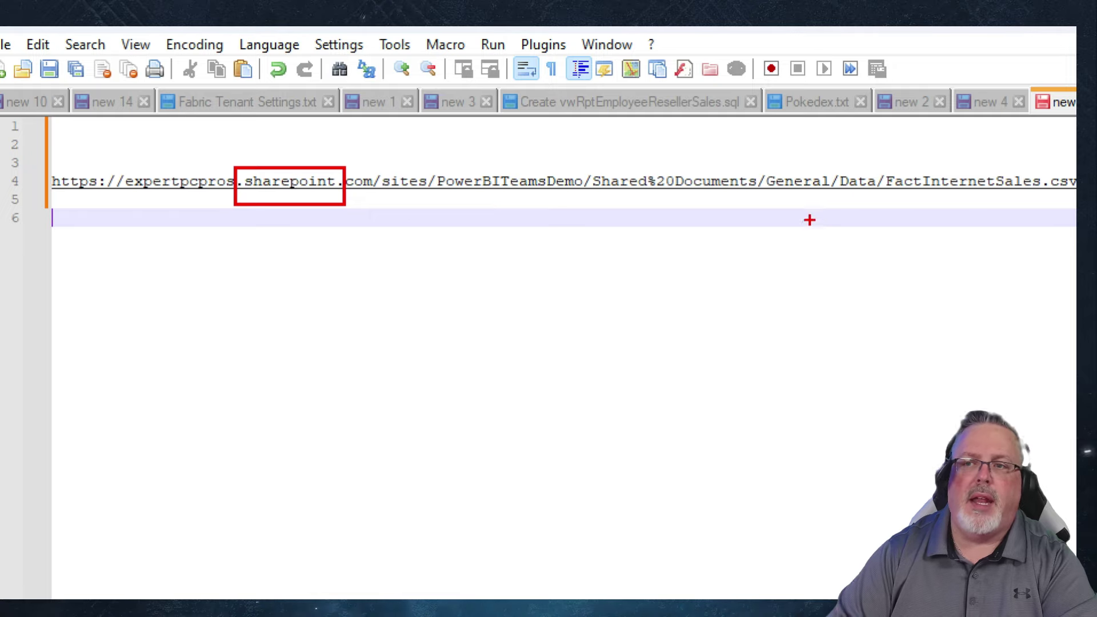
pyautogui.moveTo(872, 161); pyautogui.dragTo(1074, 209)
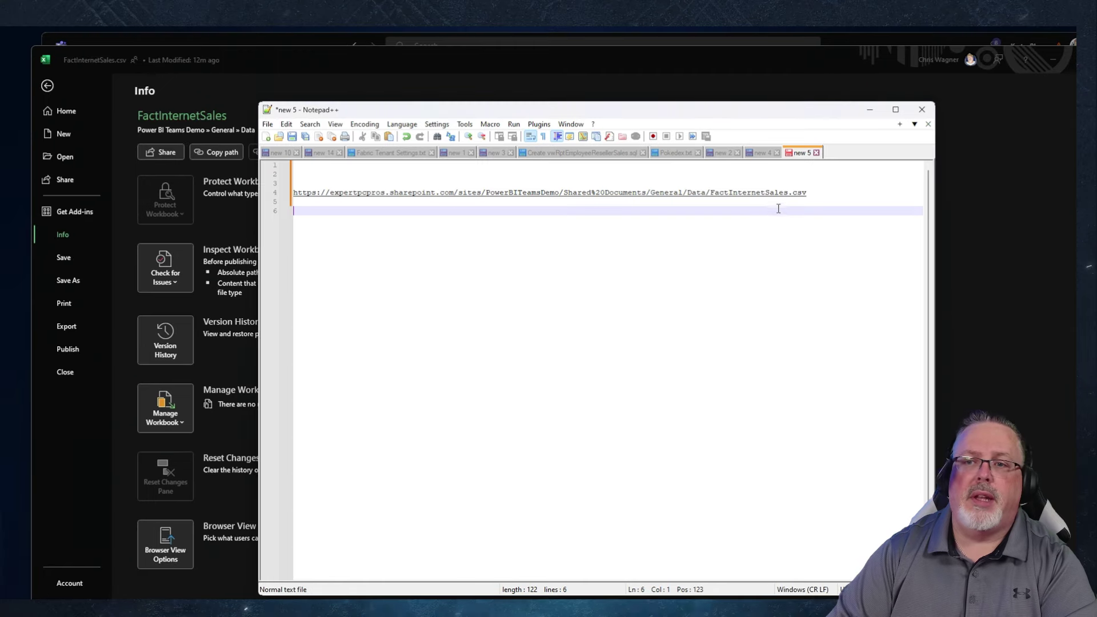
pyautogui.click(822, 200)
pyautogui.press('Return')
pyautogui.press('Return')
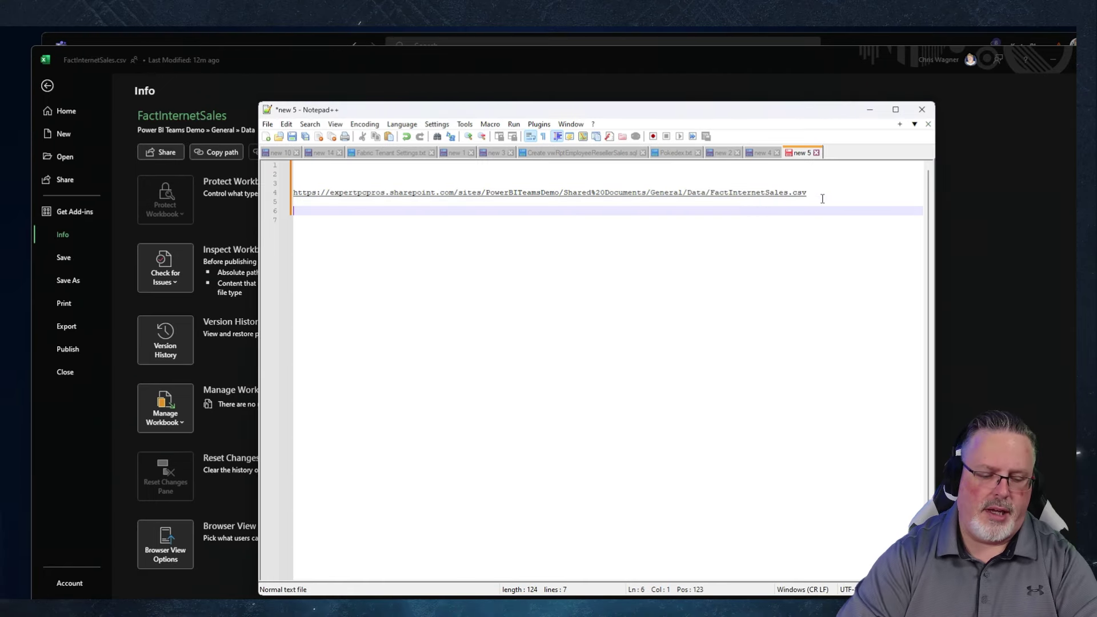
pyautogui.hotkey('ctrl', 'v')
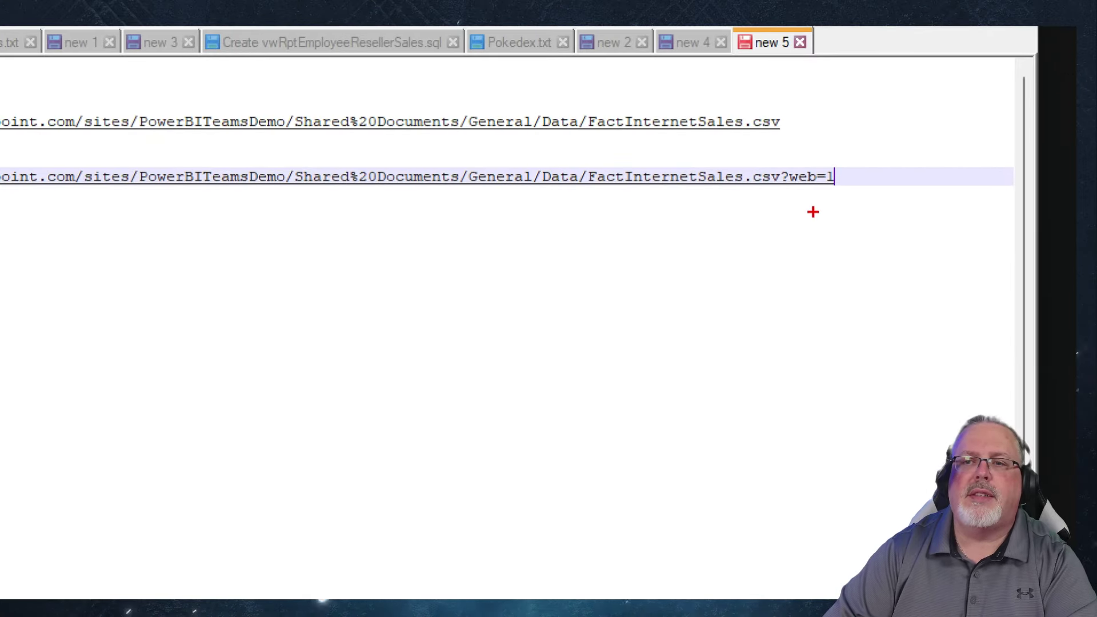
pyautogui.moveTo(774, 156); pyautogui.dragTo(857, 205)
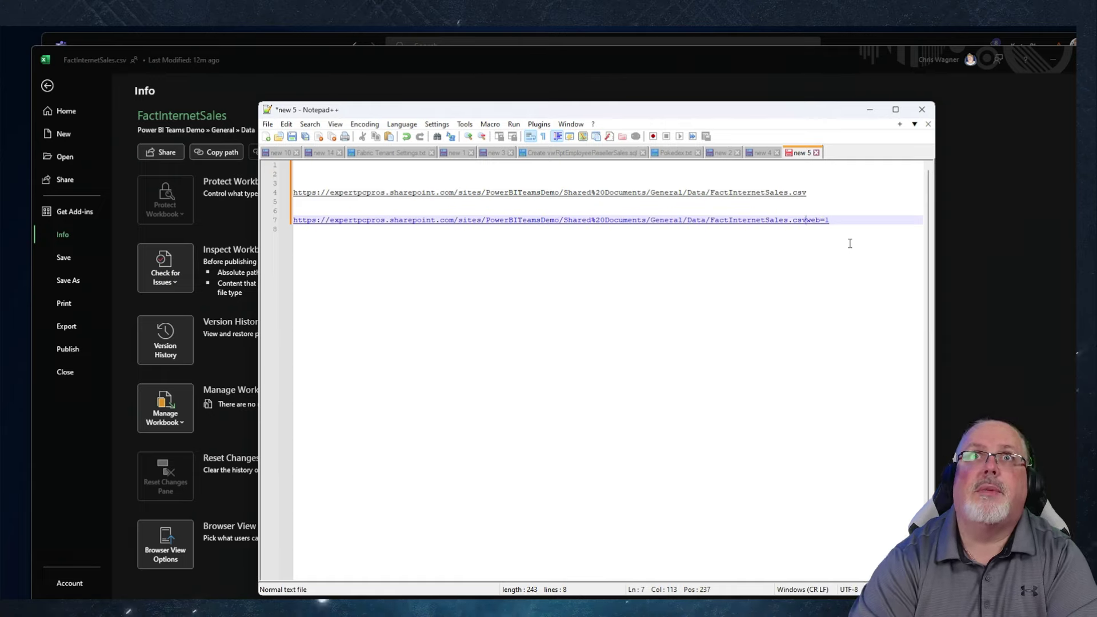
pyautogui.press('Delete')
pyautogui.press('Delete')
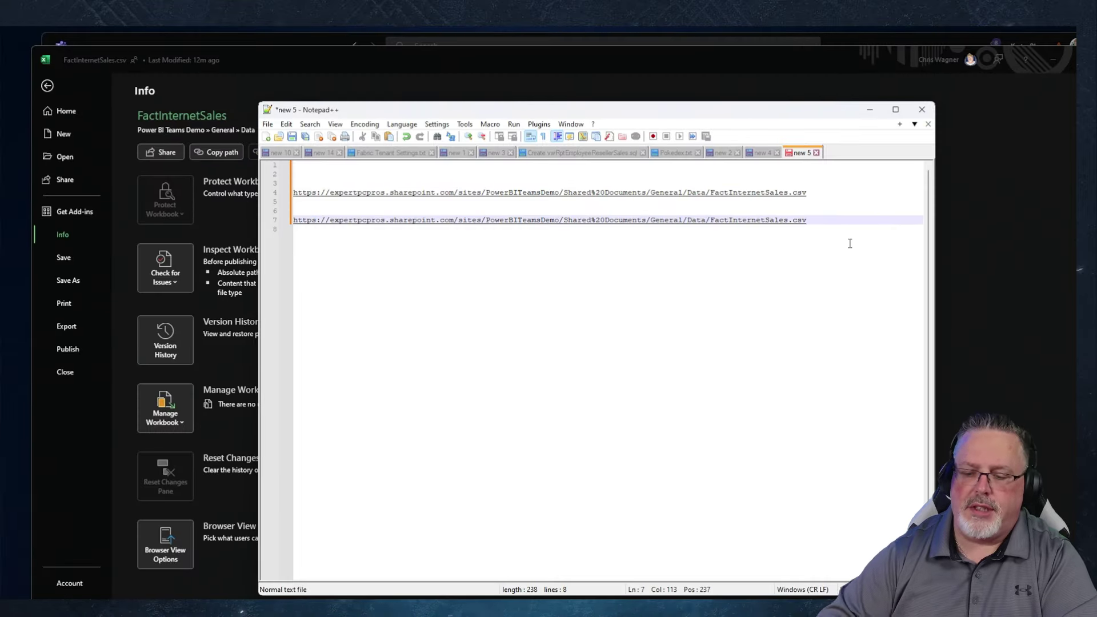
pyautogui.press('Return')
pyautogui.press('Return')
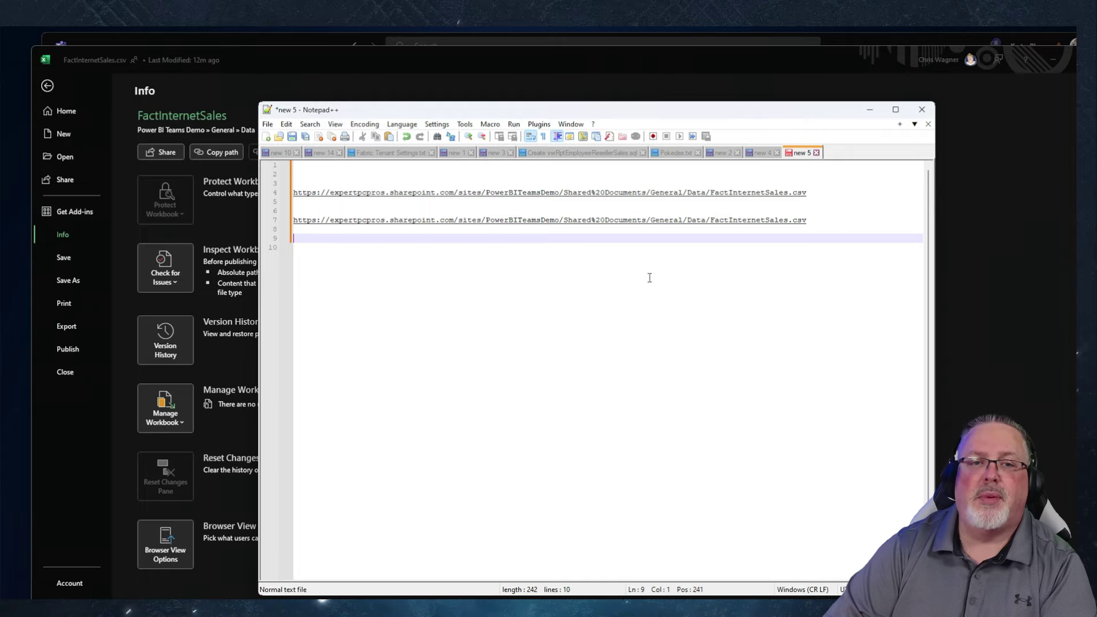
# - Bring Teams forward and show FactInternetSales.csv's properties in the details pane
pyautogui.click(804, 63)
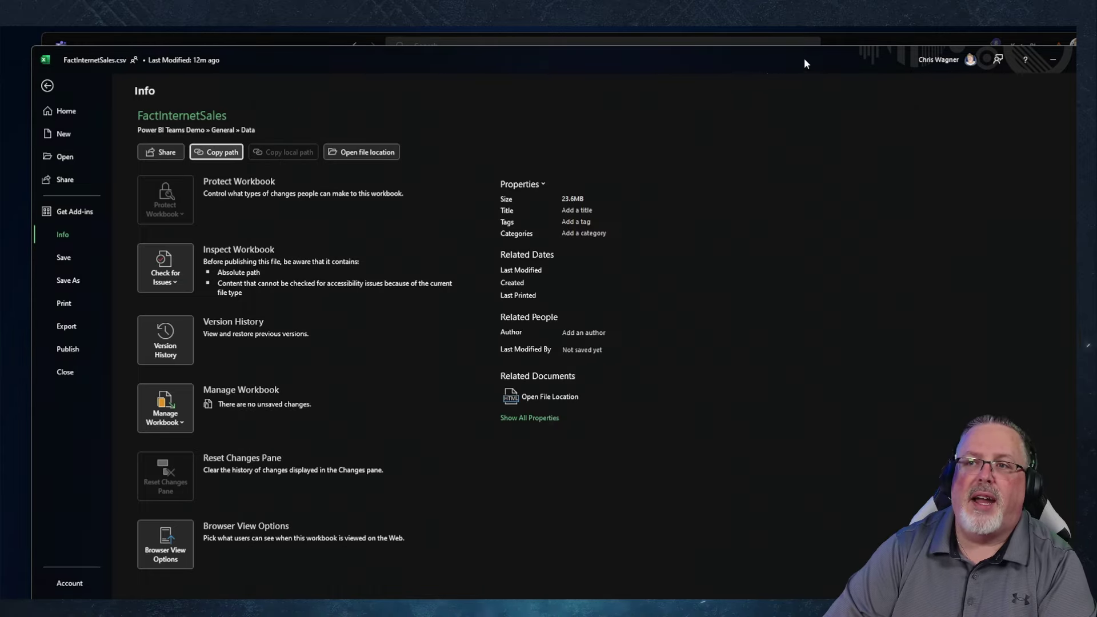
pyautogui.click(1056, 60)
pyautogui.click(763, 68)
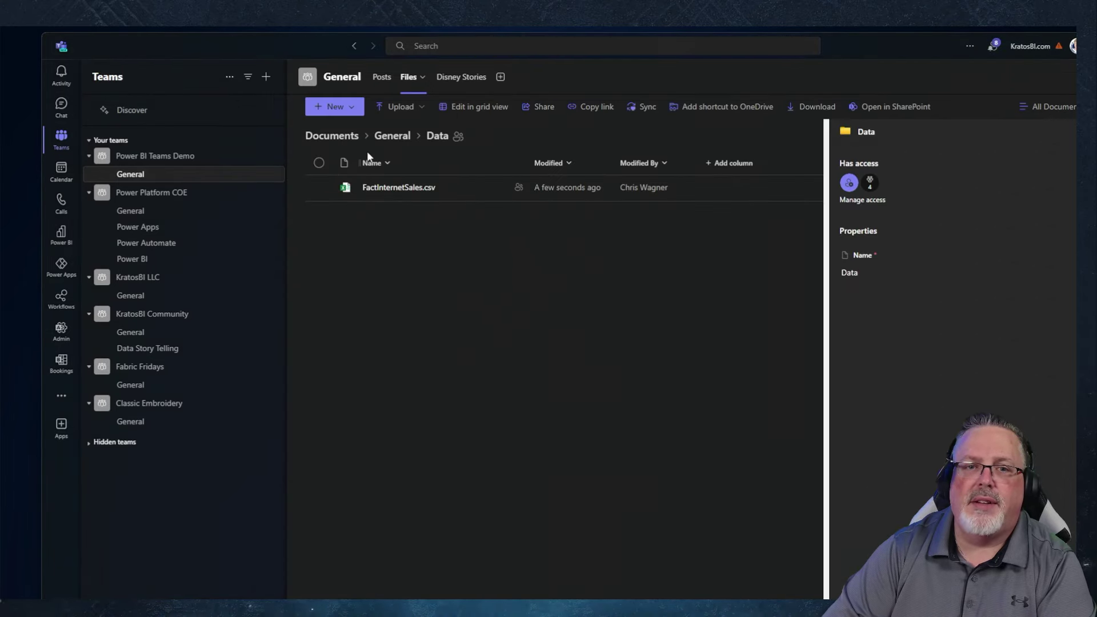
pyautogui.click(511, 191)
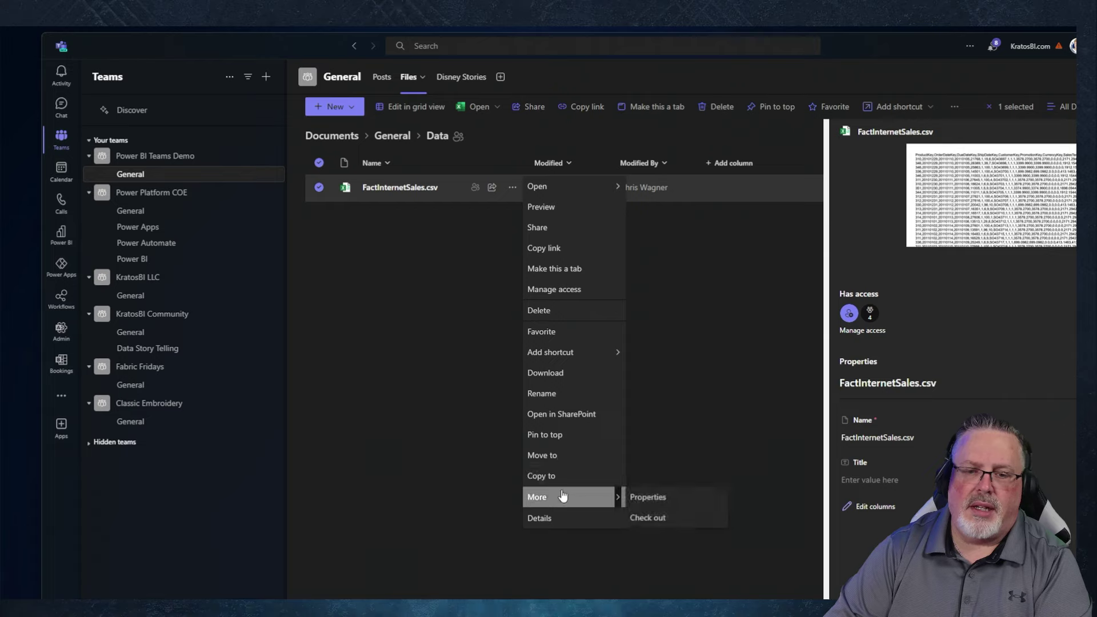
pyautogui.moveTo(565, 495)
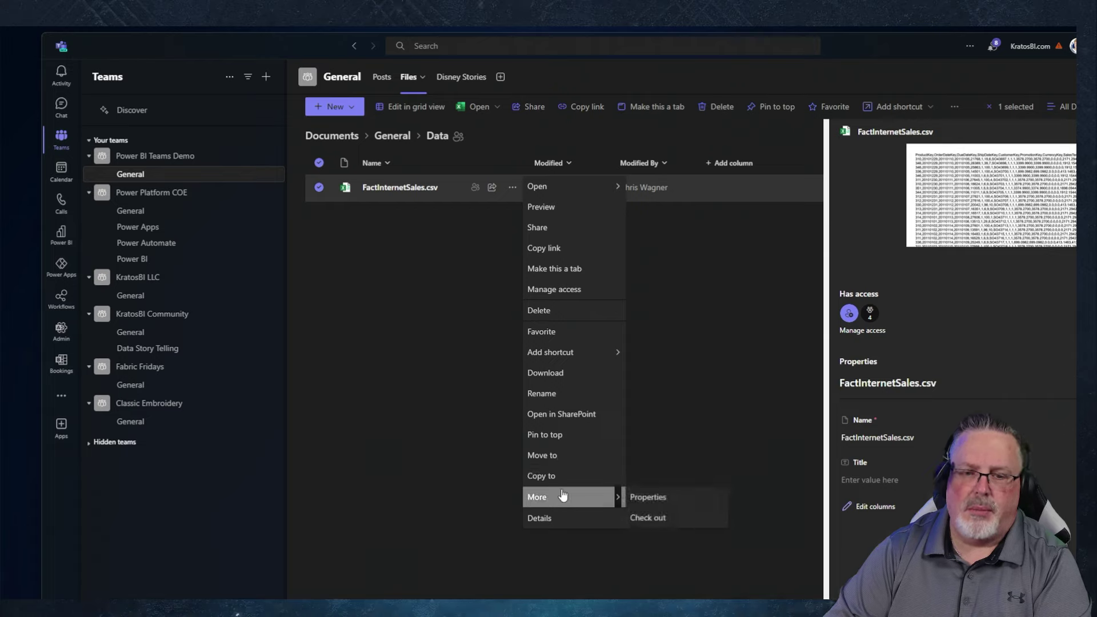
pyautogui.click(641, 497)
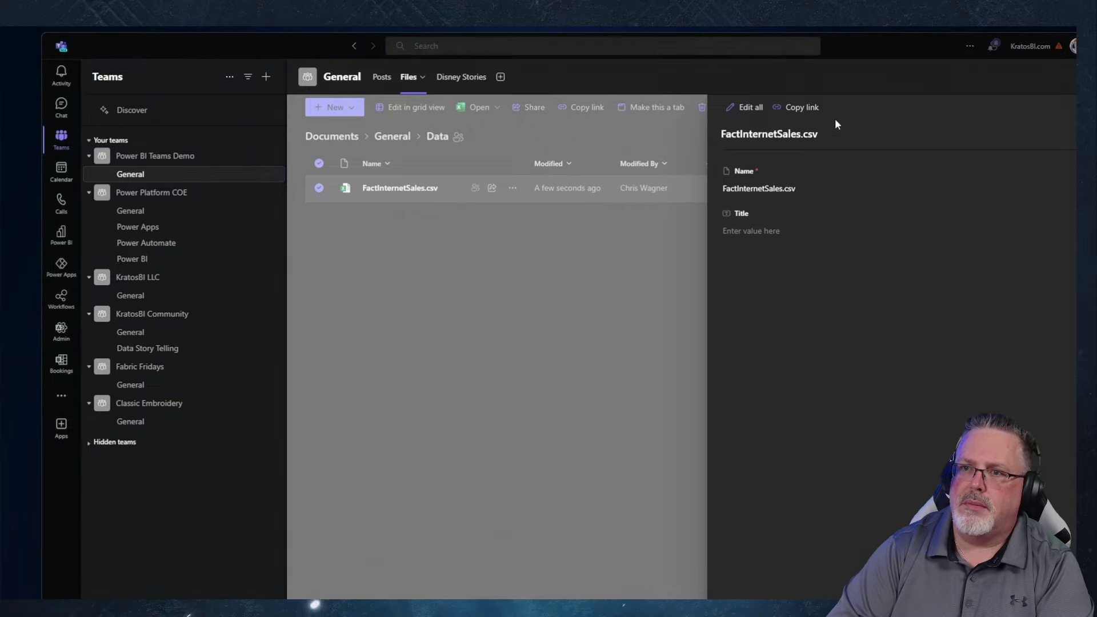
pyautogui.moveTo(927, 40); pyautogui.dragTo(799, 30)
# - Create a sharing link for FactInternetSales.csv and copy it to the clipboard
pyautogui.click(1051, 98)
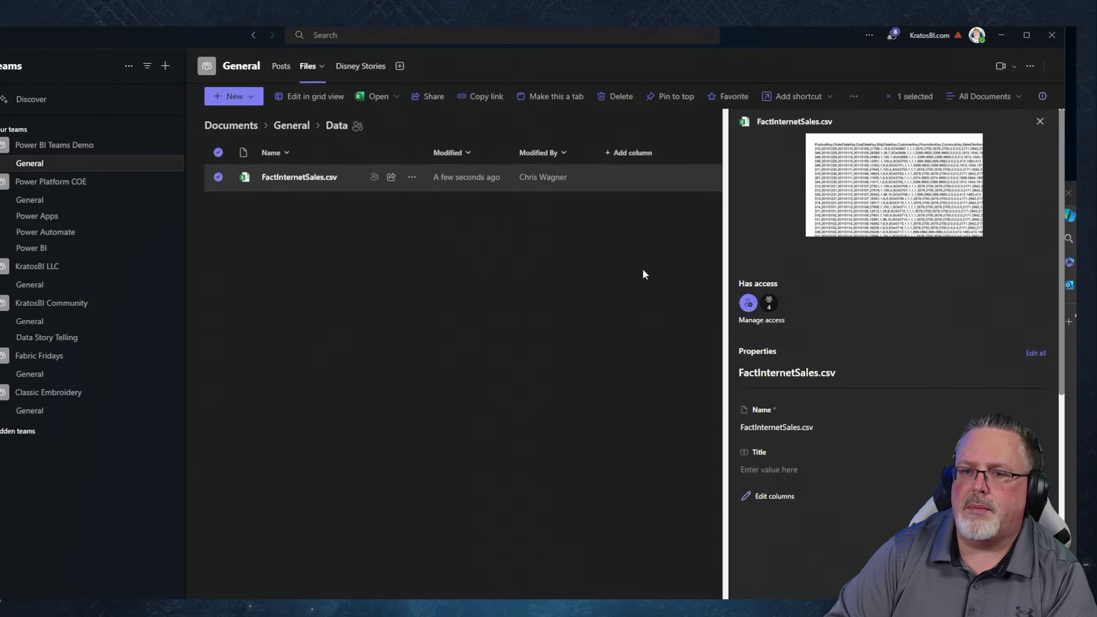
pyautogui.click(644, 272)
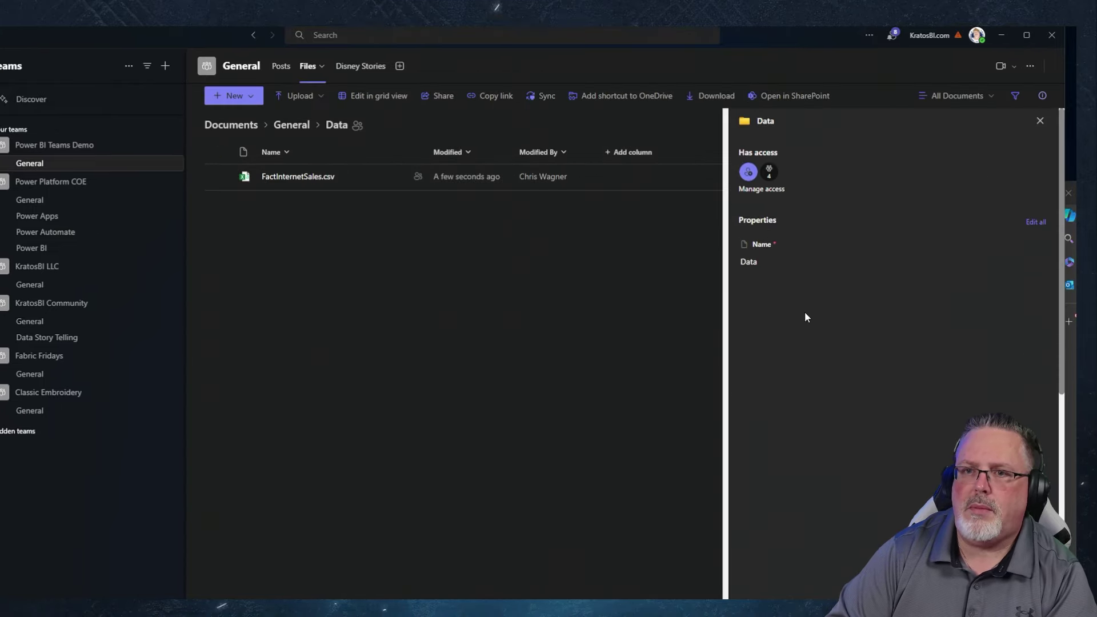
pyautogui.click(1041, 124)
pyautogui.click(411, 178)
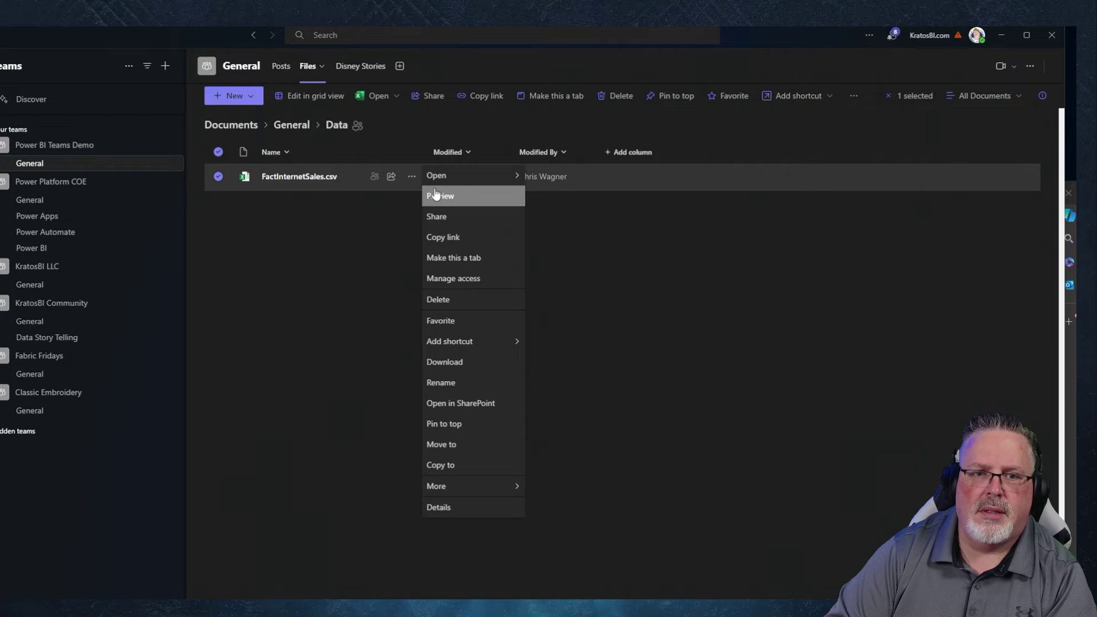
pyautogui.click(443, 236)
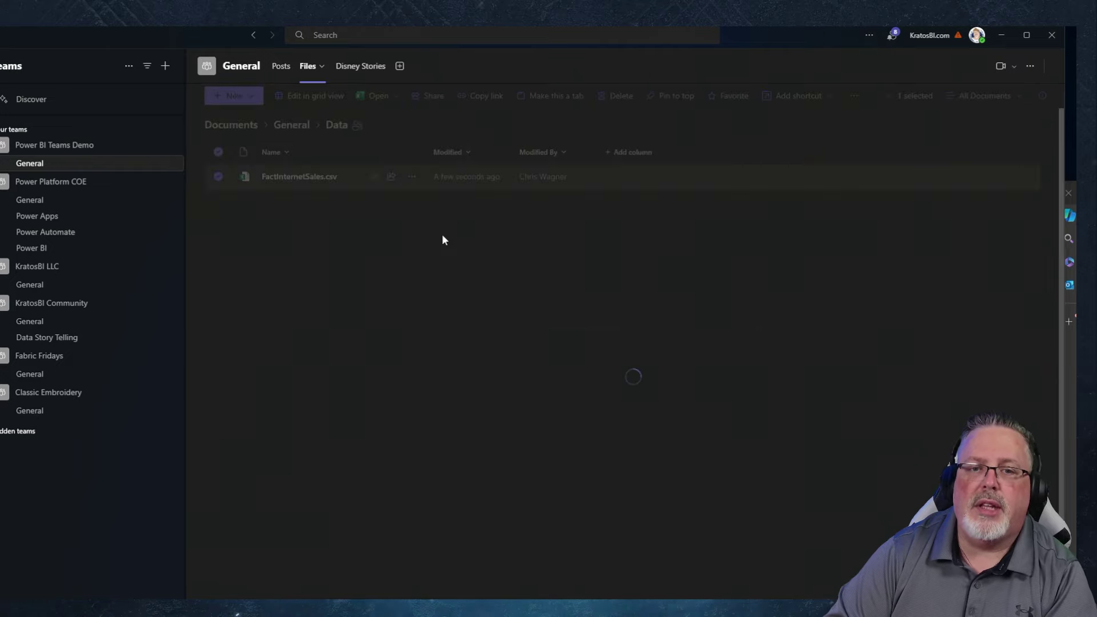
pyautogui.click(523, 369)
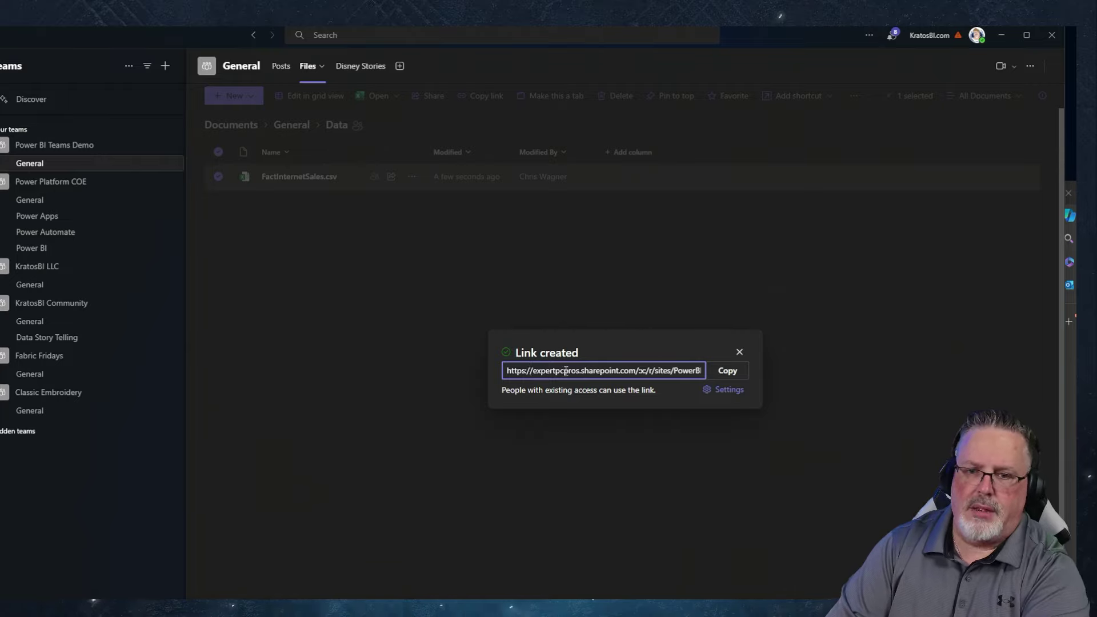
pyautogui.click(725, 374)
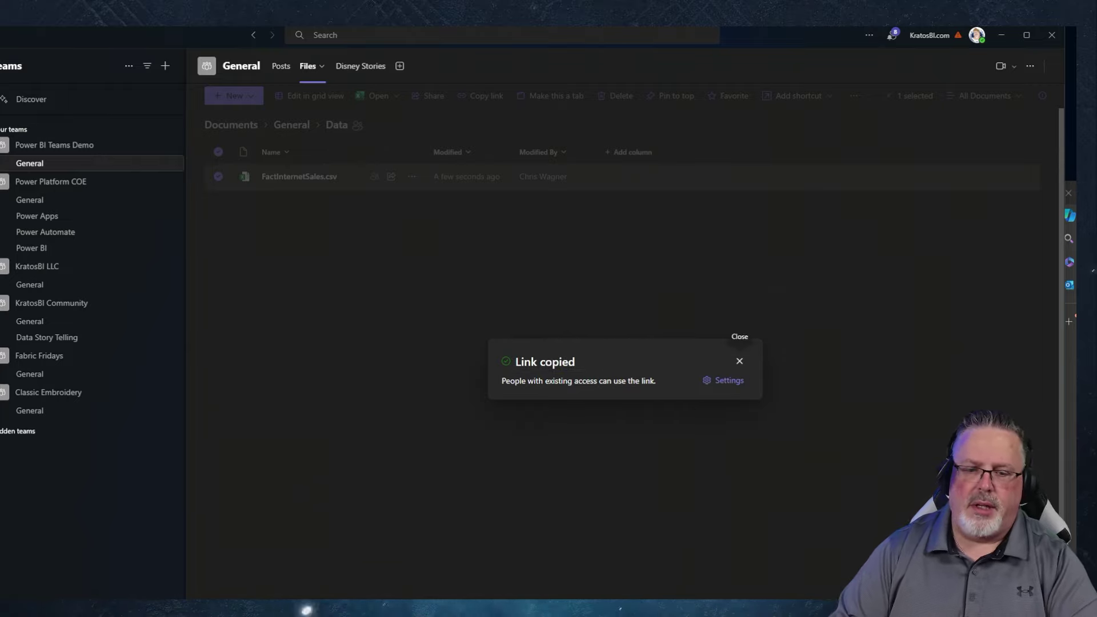
pyautogui.hotkey('alt', 'Tab')
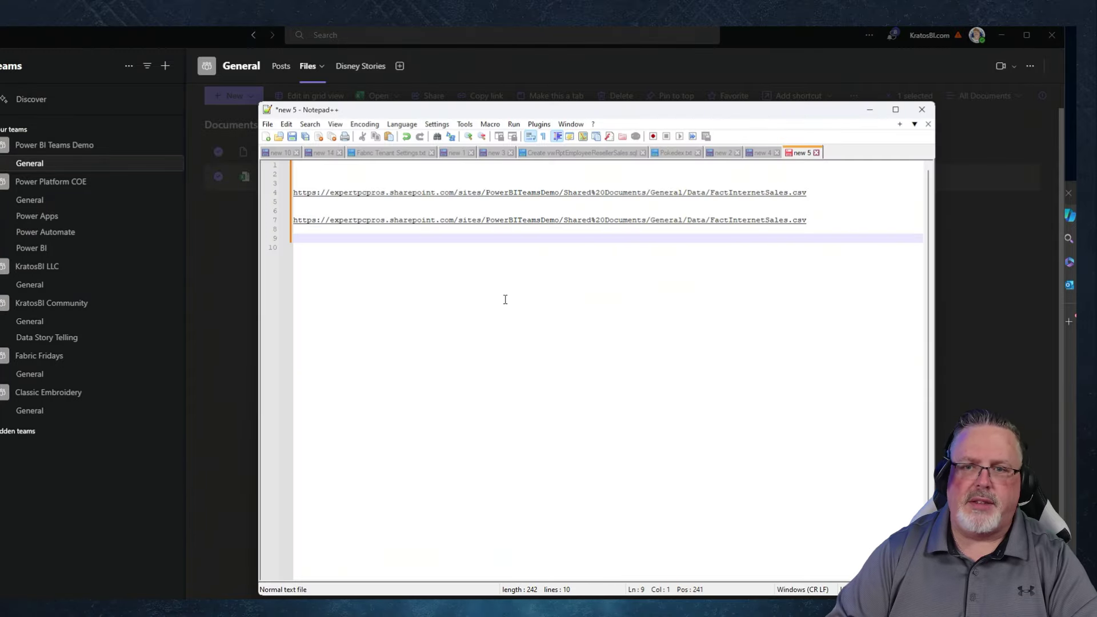
# - Paste the sharing link on line 9 of the notes, then delete it again
pyautogui.hotkey('ctrl', 'v')
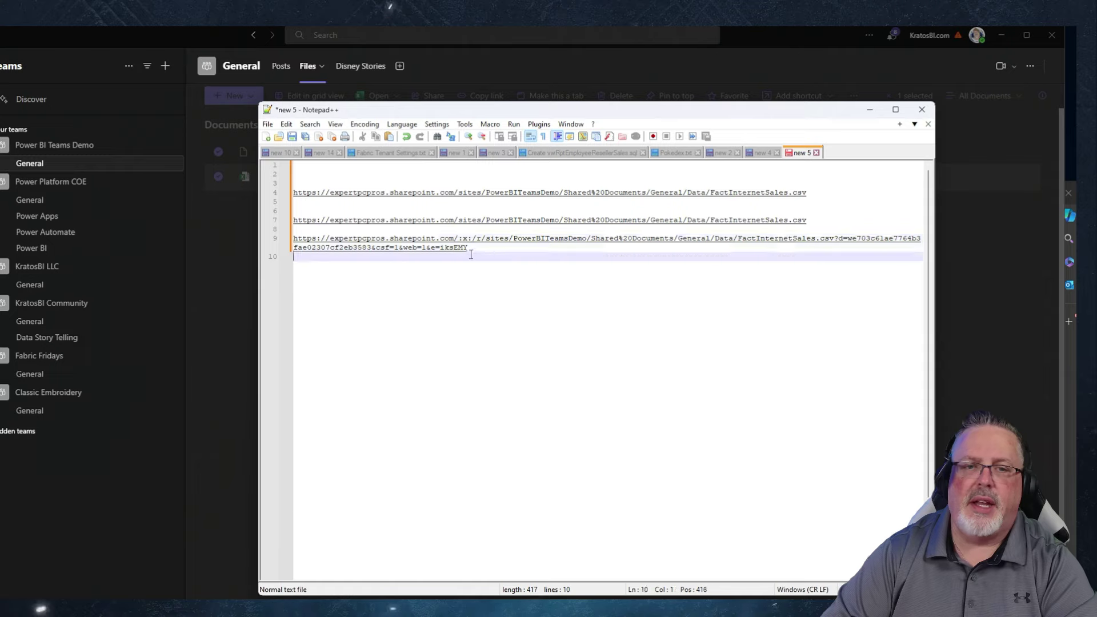
pyautogui.moveTo(394, 248); pyautogui.dragTo(39, 228)
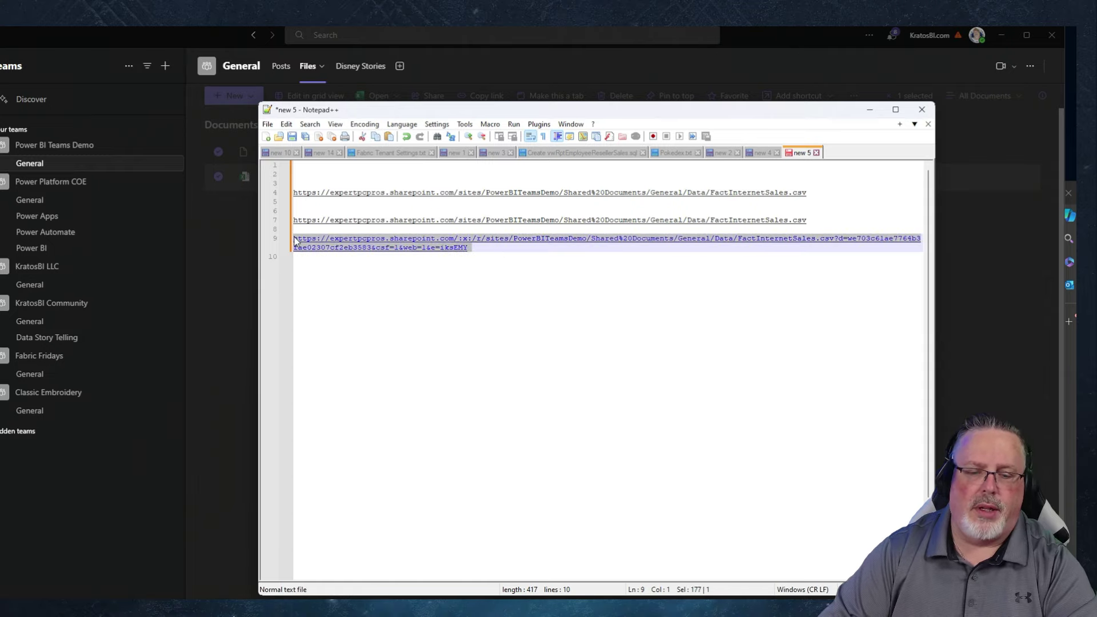
pyautogui.press('Delete')
pyautogui.press('Return')
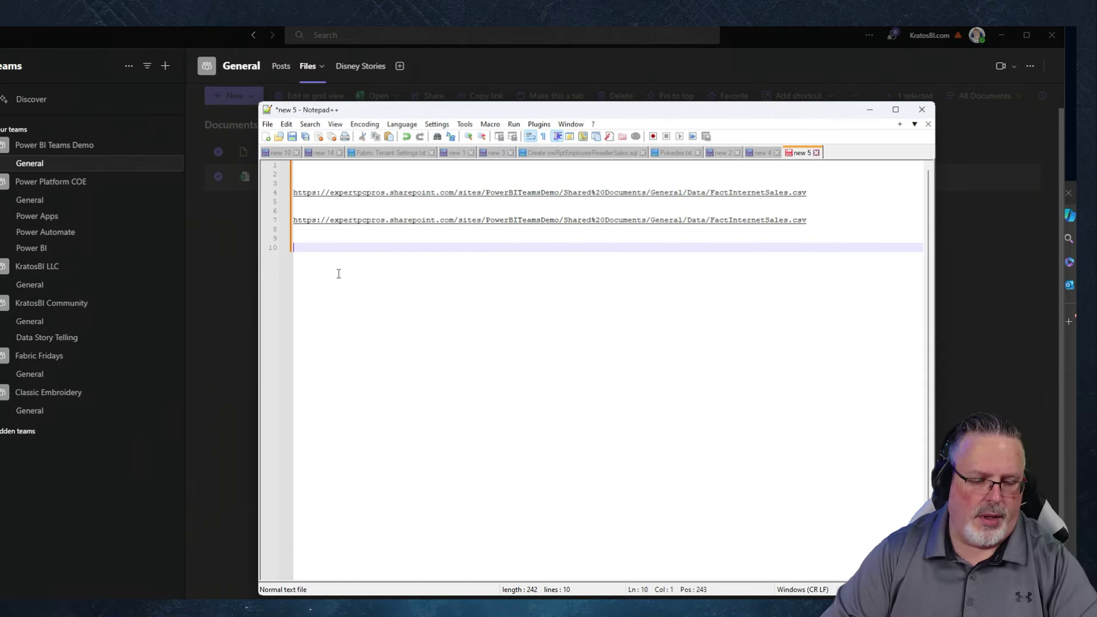
pyautogui.hotkey('alt', 'Tab')
# - Show FactInternetSales.csv's details: CSV File, 11.7 MB, path Documents › General › Data
pyautogui.click(739, 360)
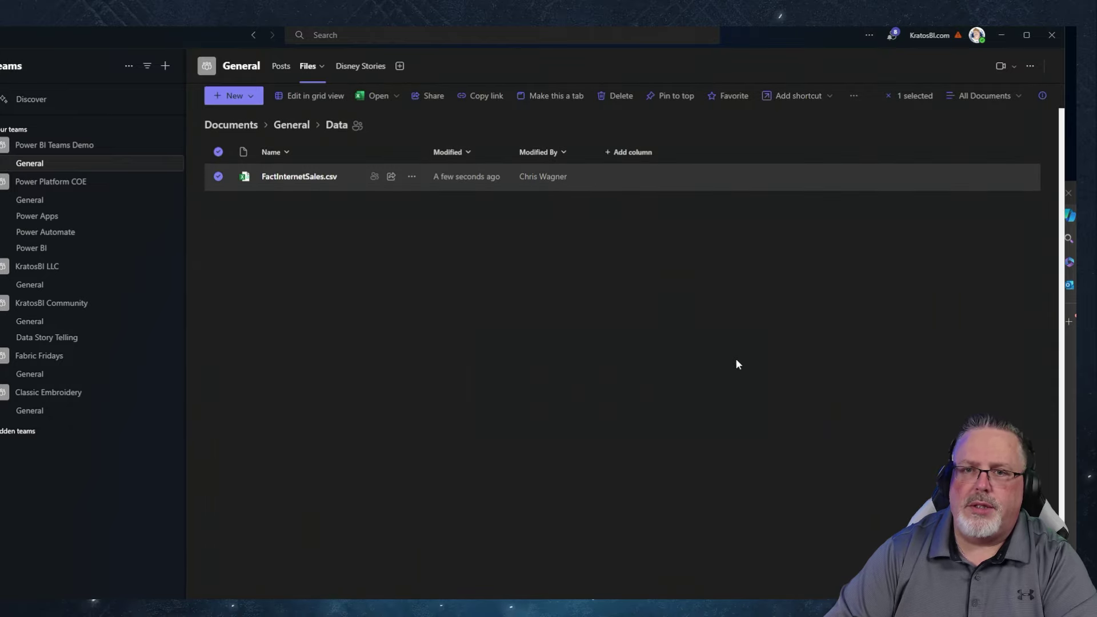
pyautogui.click(411, 177)
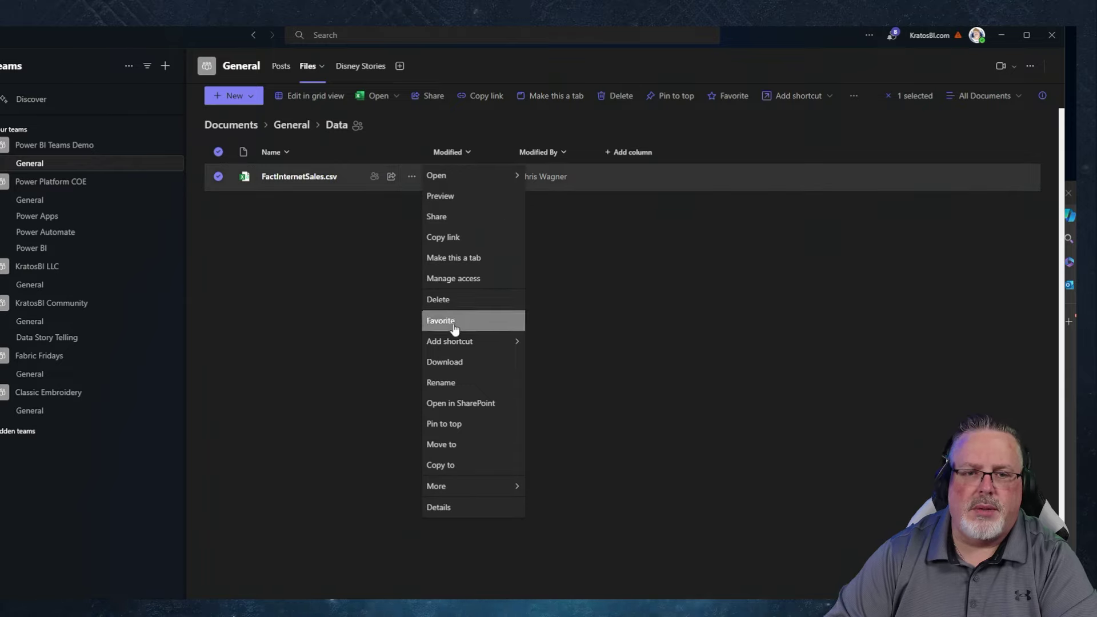
pyautogui.click(450, 509)
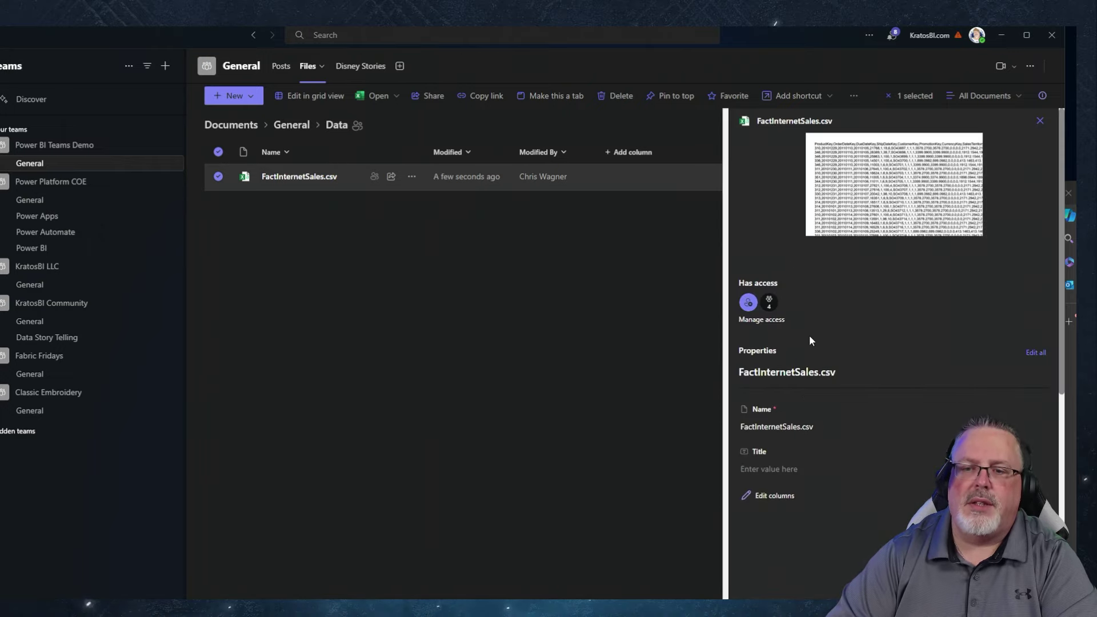
pyautogui.scroll(-7, 810, 341)
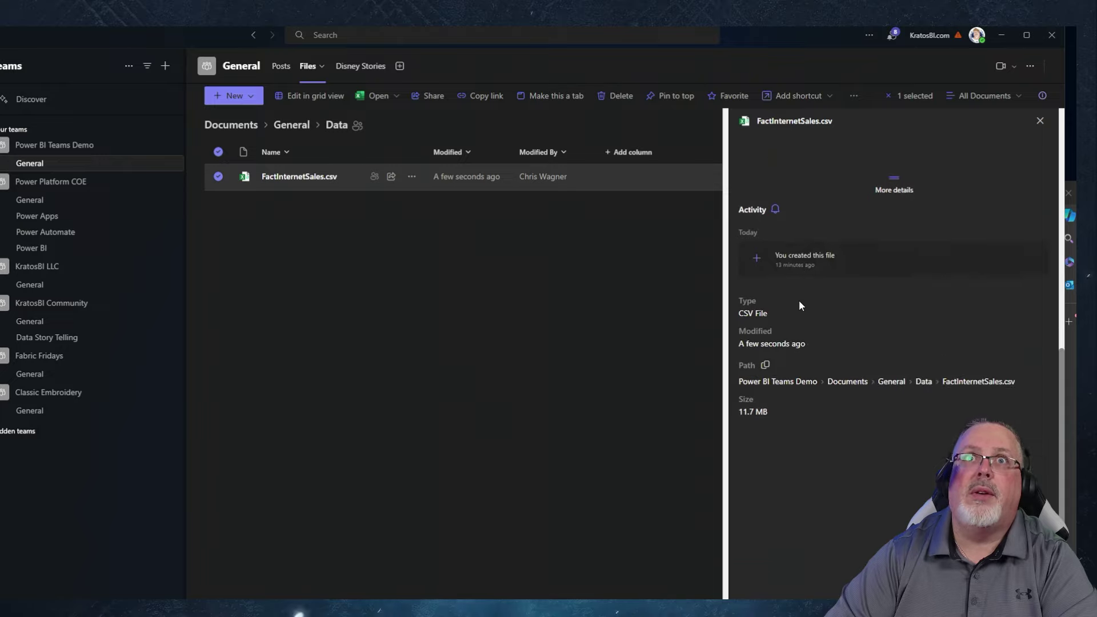
pyautogui.scroll(-1, 799, 303)
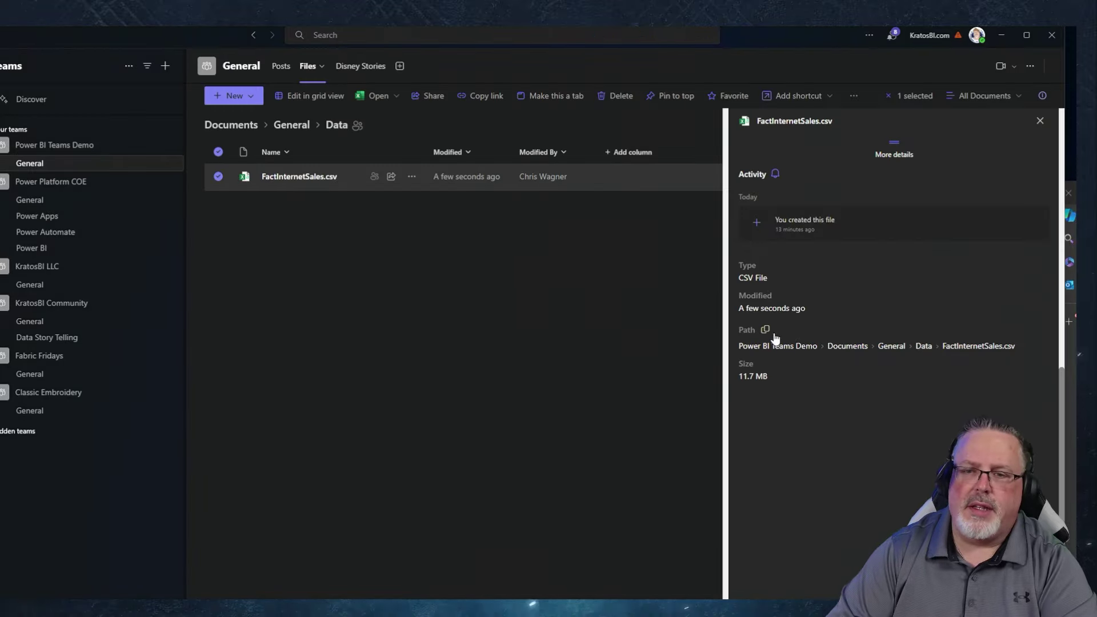
# - Paste the Teams file path as a third URL on line 10 and snap Power BI beside the notes
pyautogui.click(611, 258)
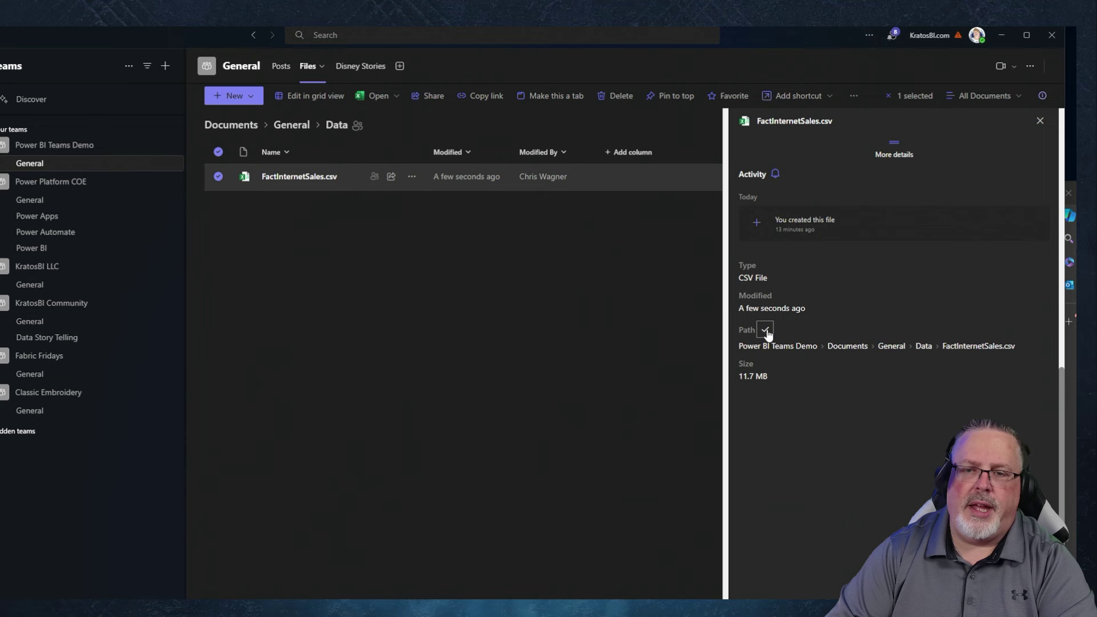
pyautogui.hotkey('alt', 'Tab')
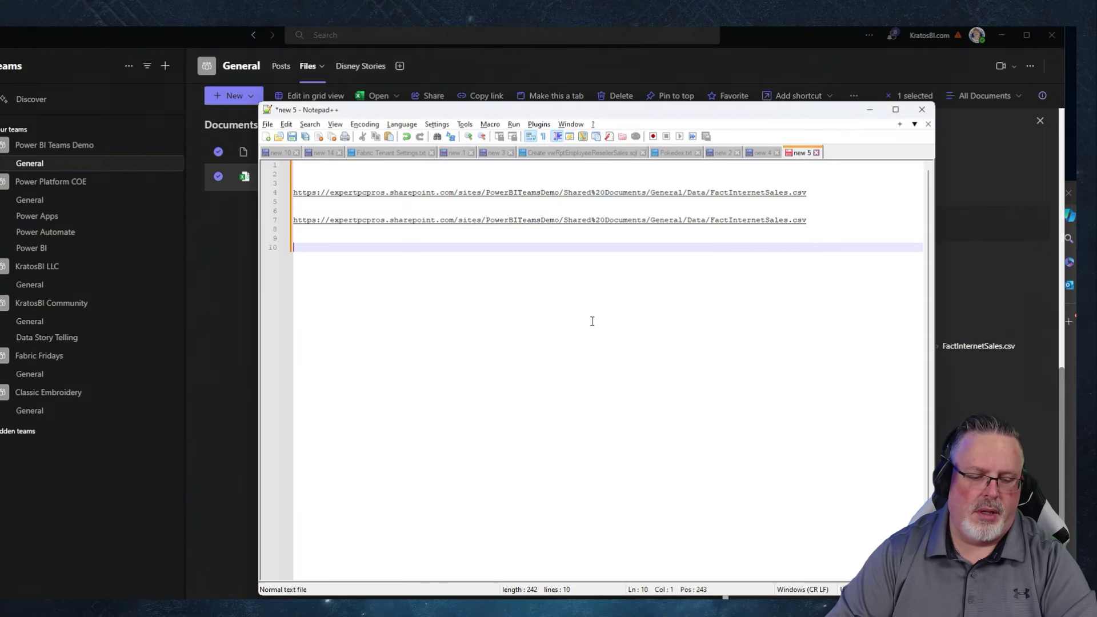
pyautogui.hotkey('ctrl', 'v')
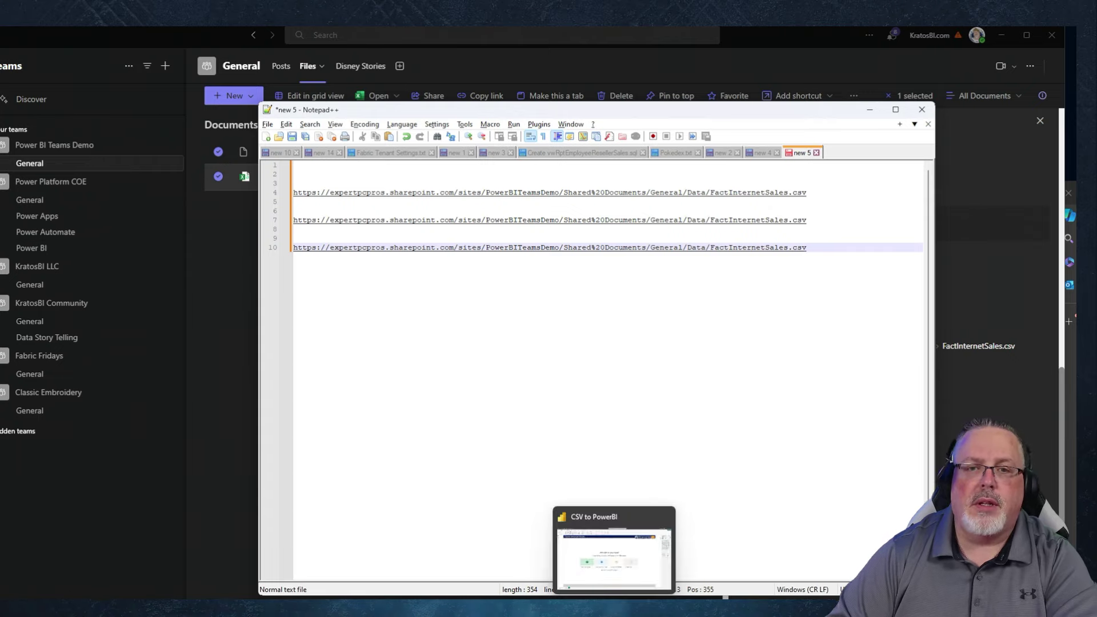
pyautogui.click(617, 551)
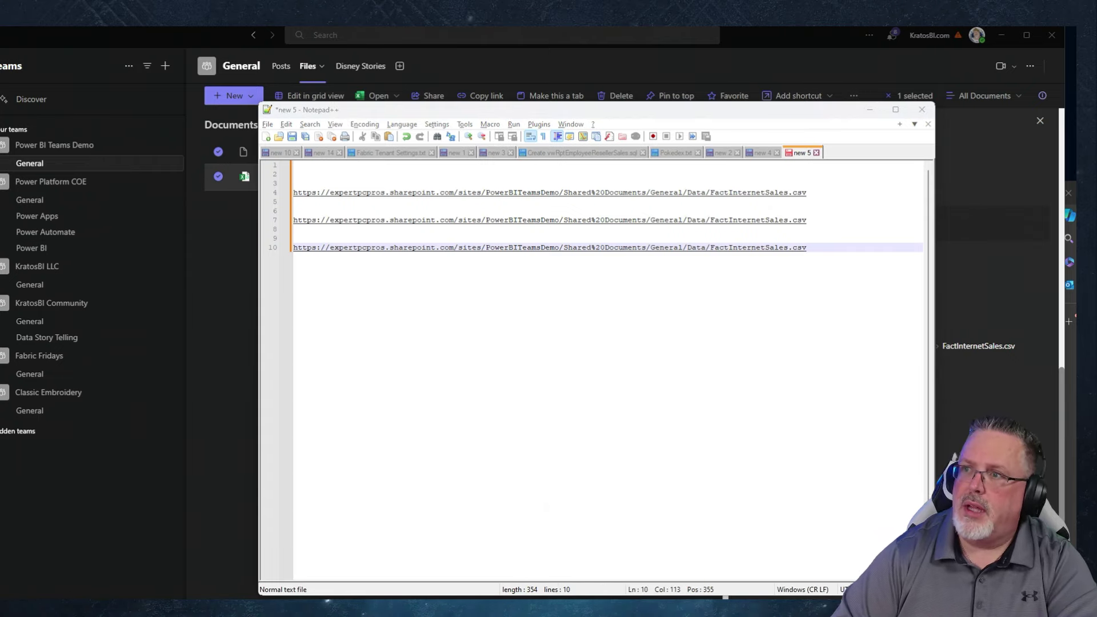
pyautogui.moveTo(366, 11); pyautogui.dragTo(354, 42)
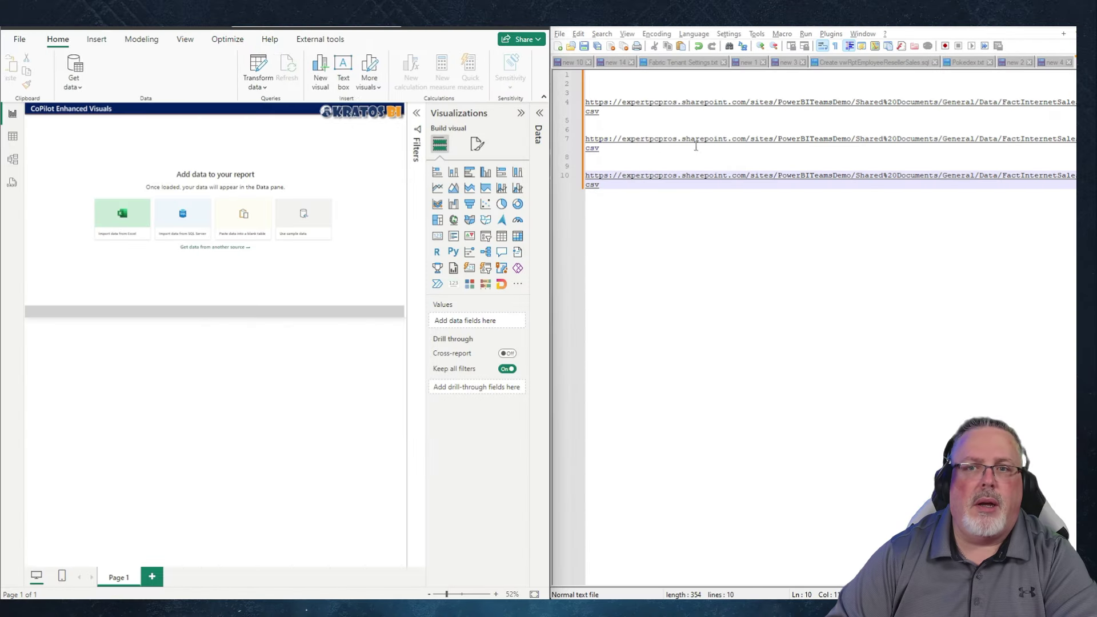
# - Maximize Power BI Desktop and start a Web data connection from the Get data list
pyautogui.doubleClick(514, 28)
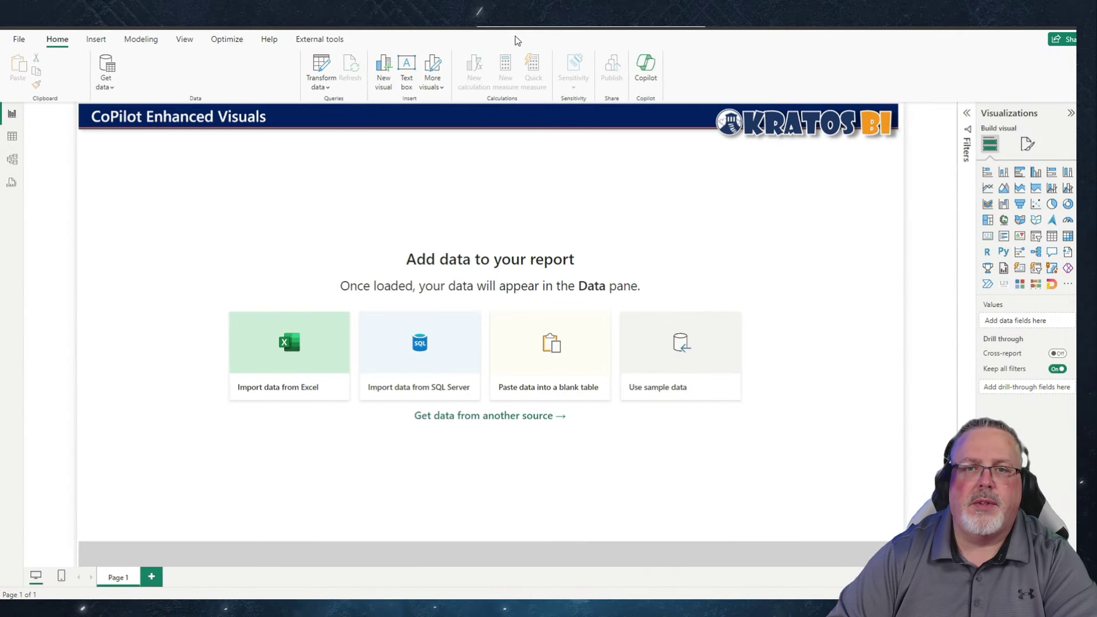
pyautogui.click(116, 89)
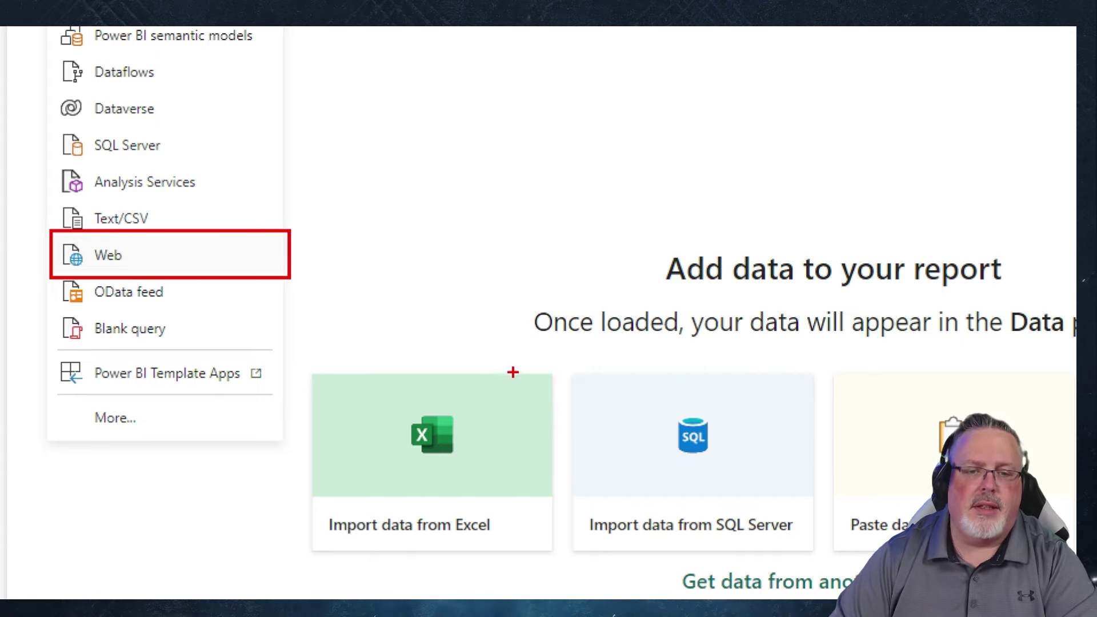
pyautogui.moveTo(513, 373); pyautogui.dragTo(245, 529)
pyautogui.moveTo(309, 358); pyautogui.dragTo(551, 597)
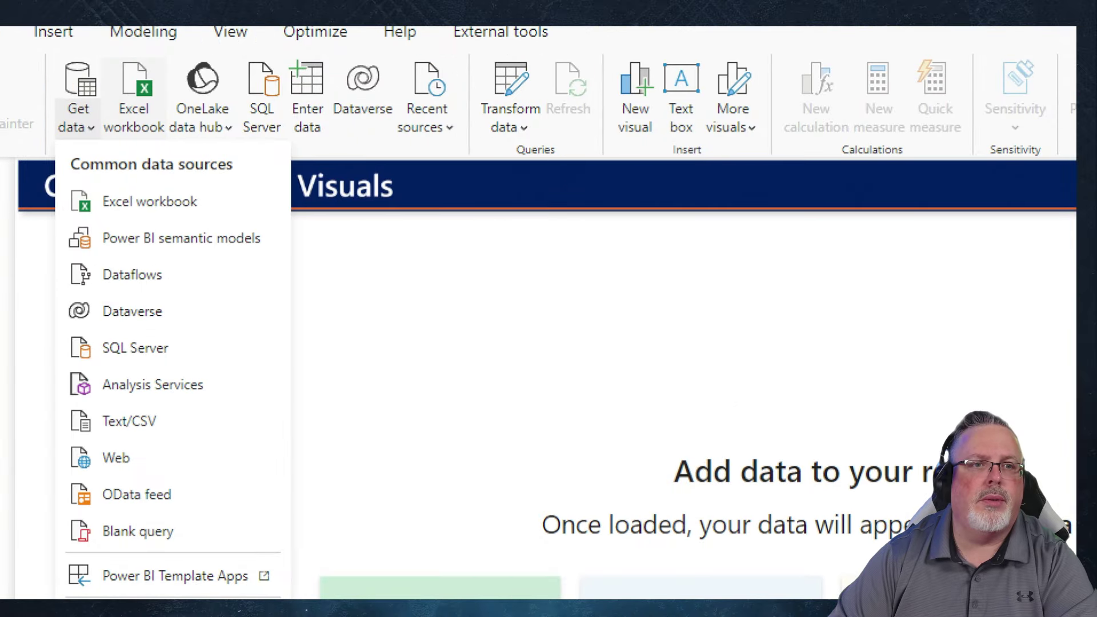
pyautogui.moveTo(150, 53); pyautogui.dragTo(121, 82)
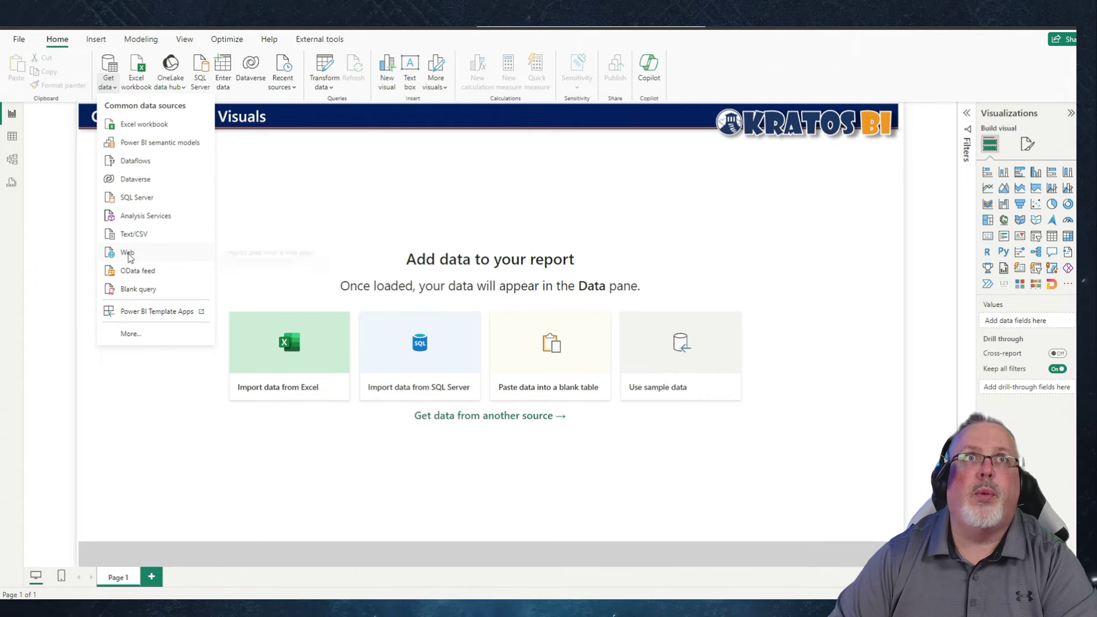
pyautogui.click(128, 254)
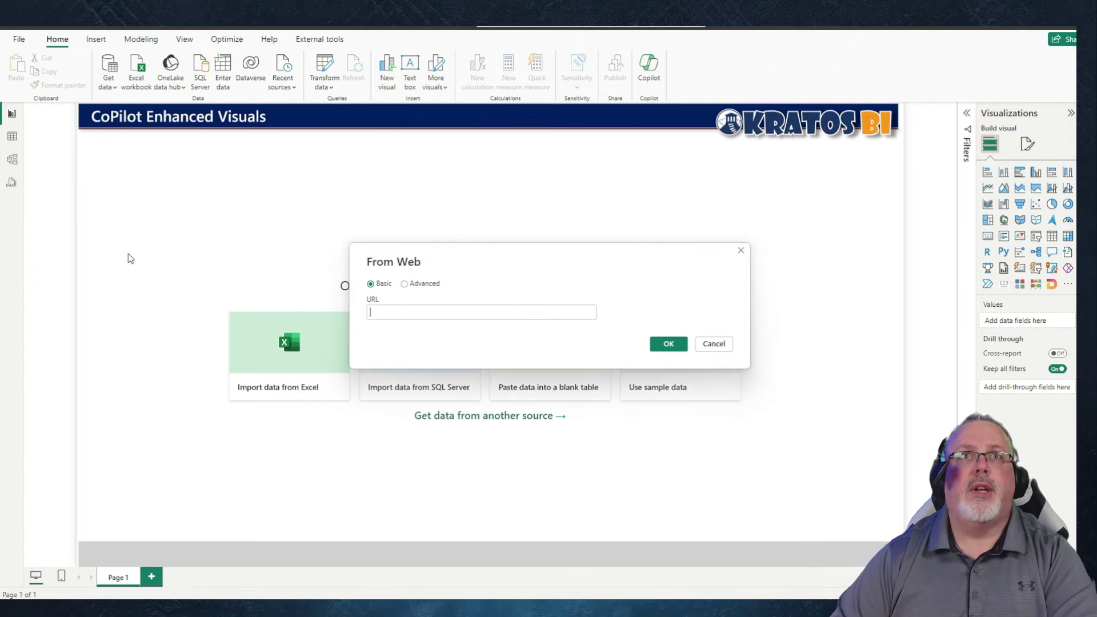
# - Connect to the FactInternetSales.csv SharePoint URL by signing in with an organizational account
pyautogui.hotkey('ctrl', 'v')
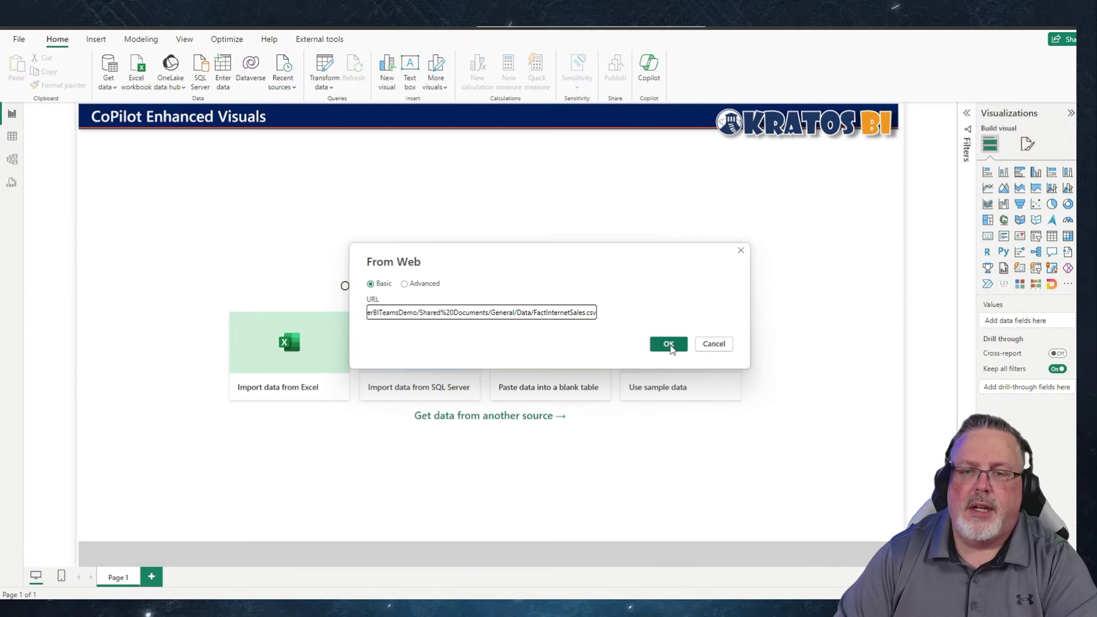
pyautogui.click(670, 344)
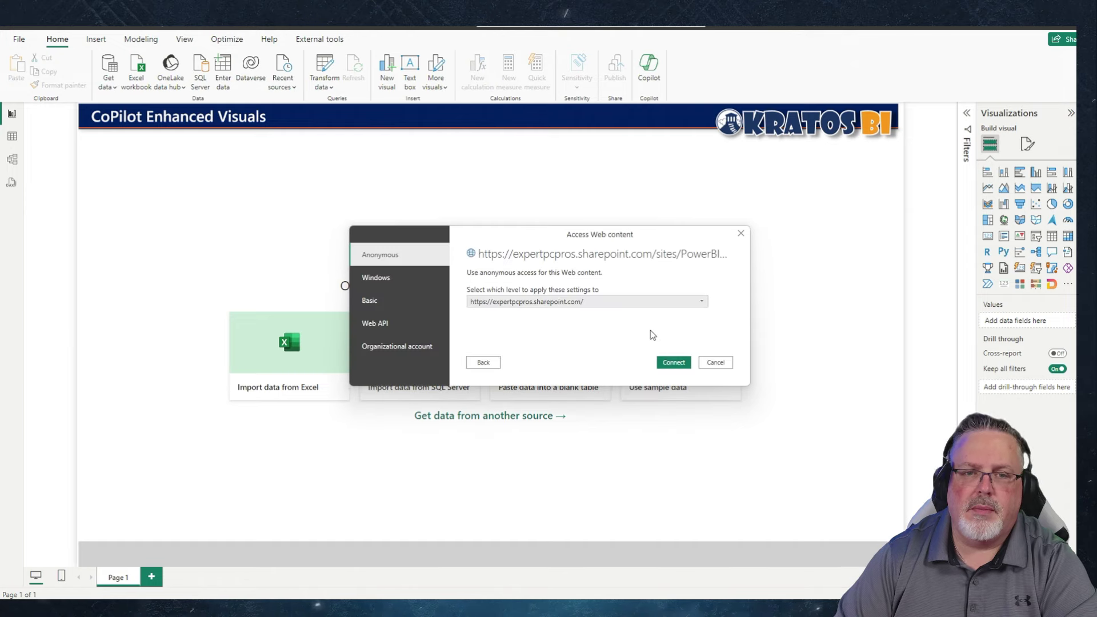
pyautogui.click(421, 348)
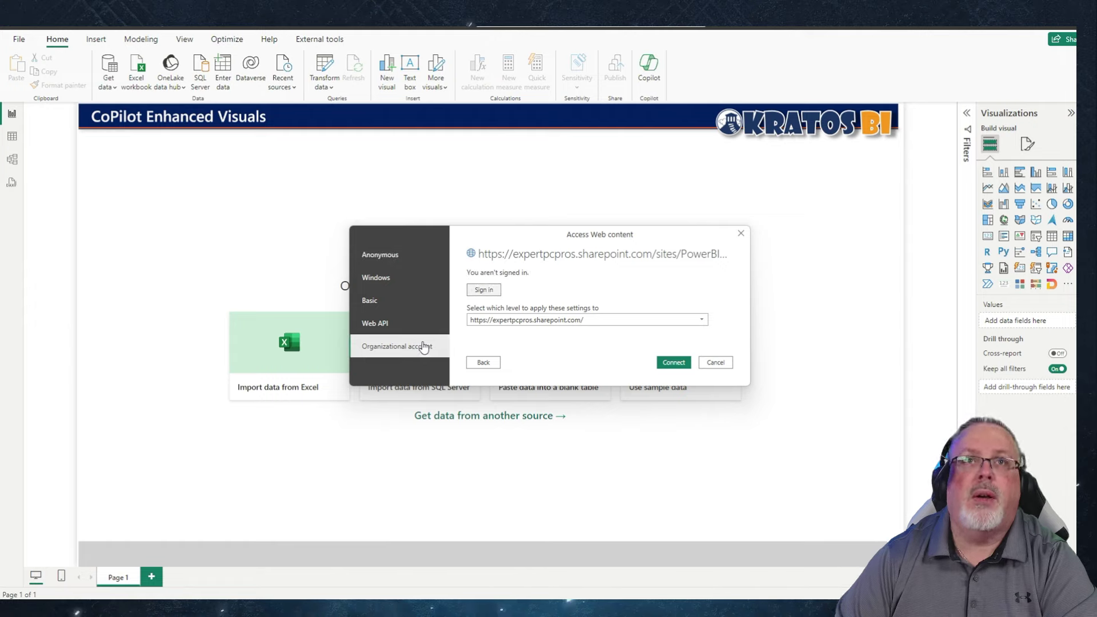
pyautogui.click(484, 291)
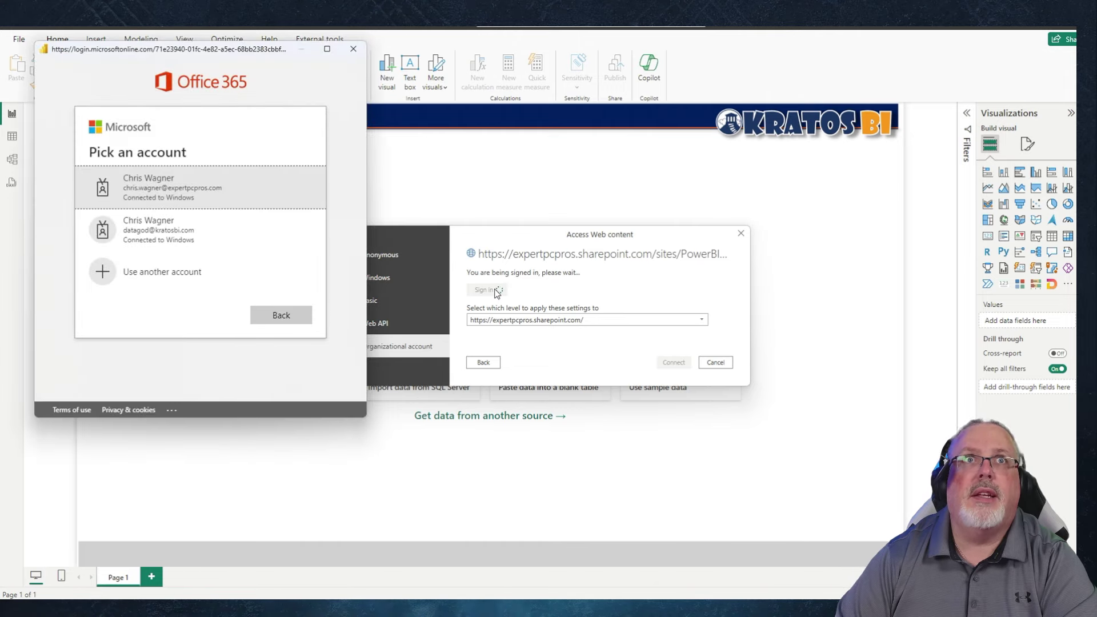
pyautogui.click(238, 197)
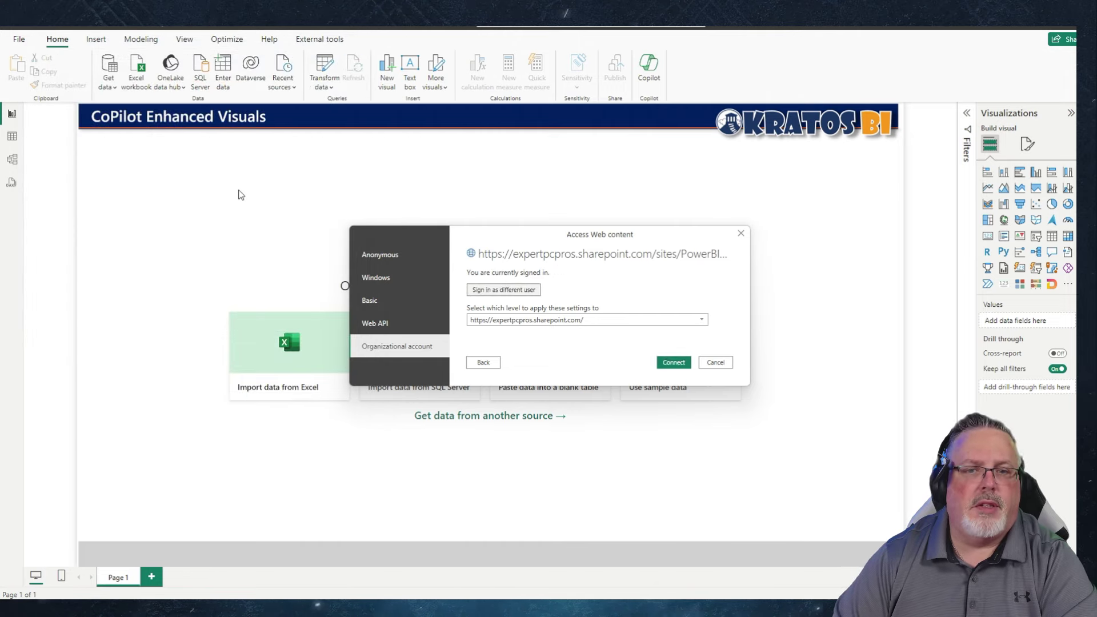
pyautogui.click(674, 365)
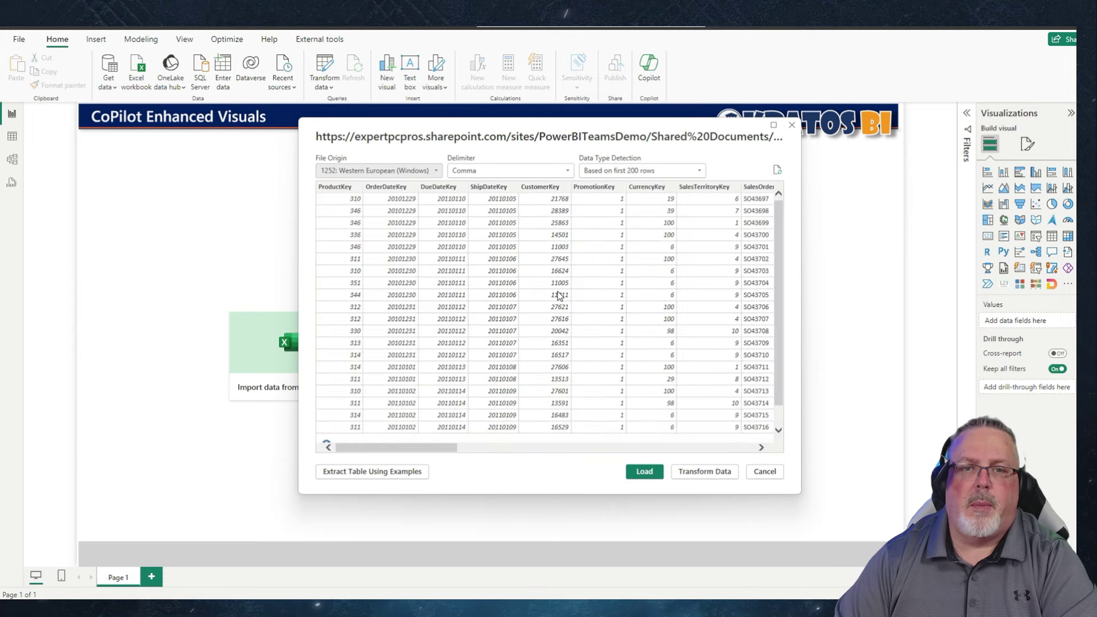
# - Load the previewed FactInternetSales comma-delimited data into the model
pyautogui.moveTo(441, 447); pyautogui.dragTo(760, 444)
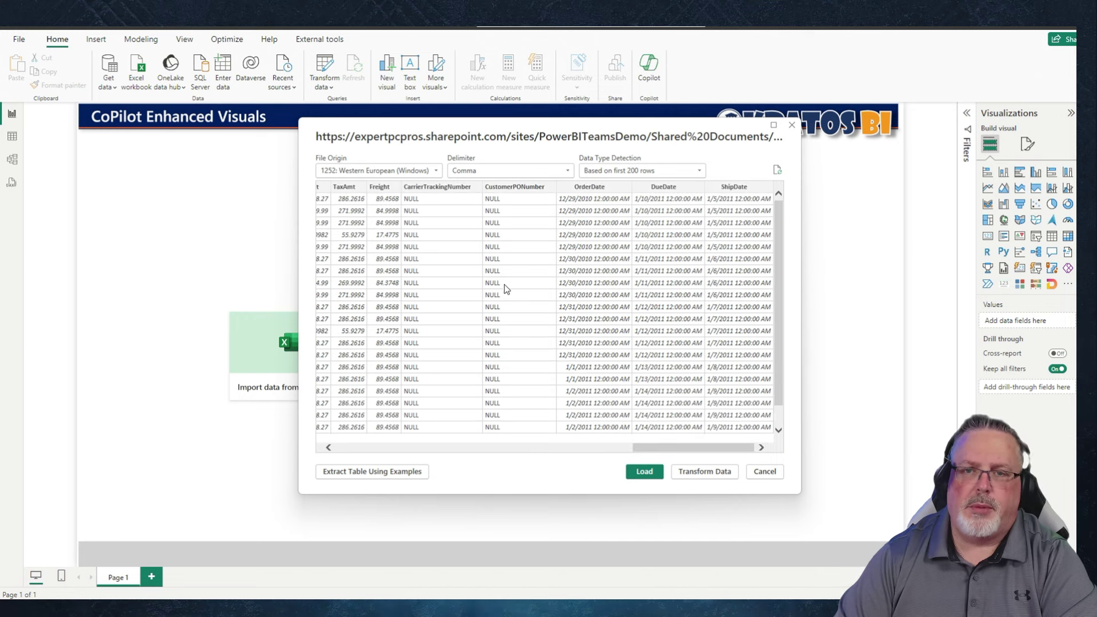
pyautogui.click(645, 473)
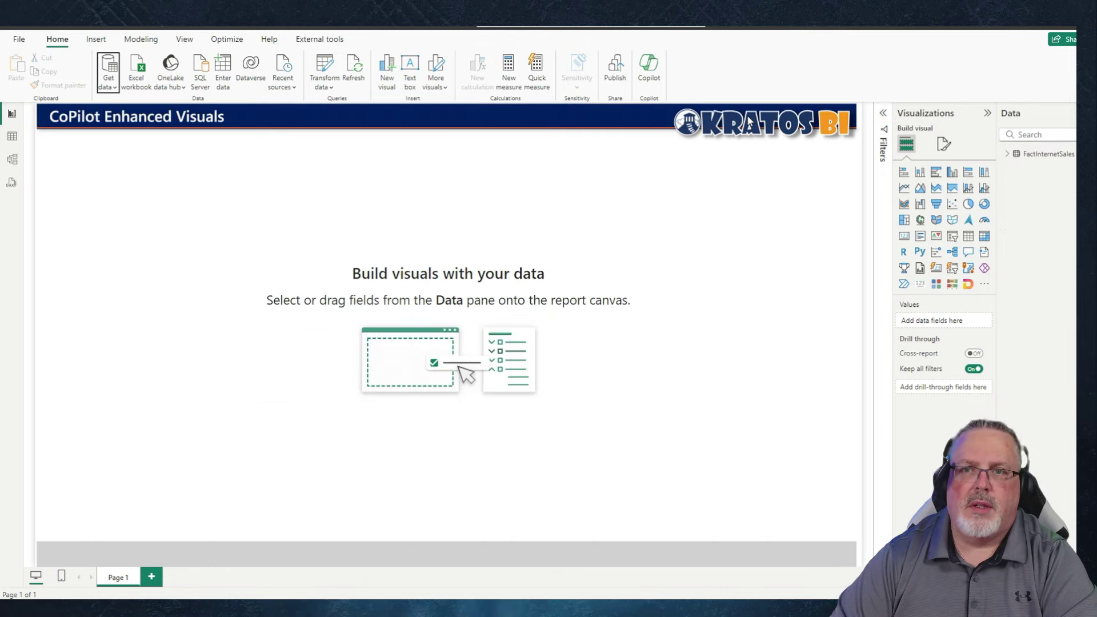
# - Expand FactInternetSales and chart the Sum of SalesAmount on the canvas
pyautogui.click(1008, 153)
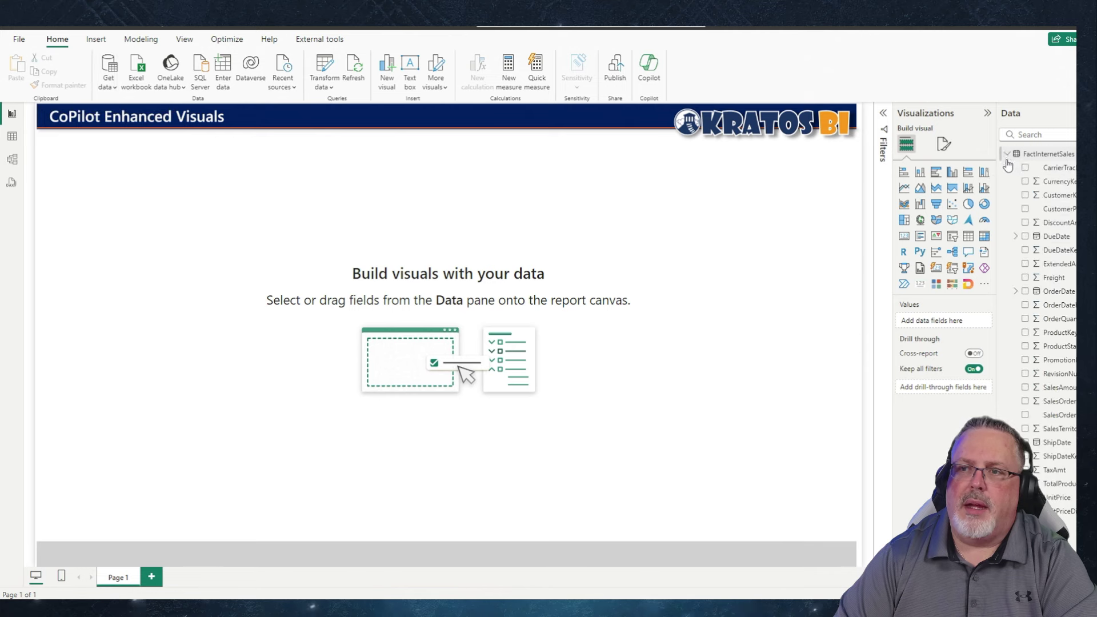
pyautogui.moveTo(998, 178); pyautogui.dragTo(893, 183)
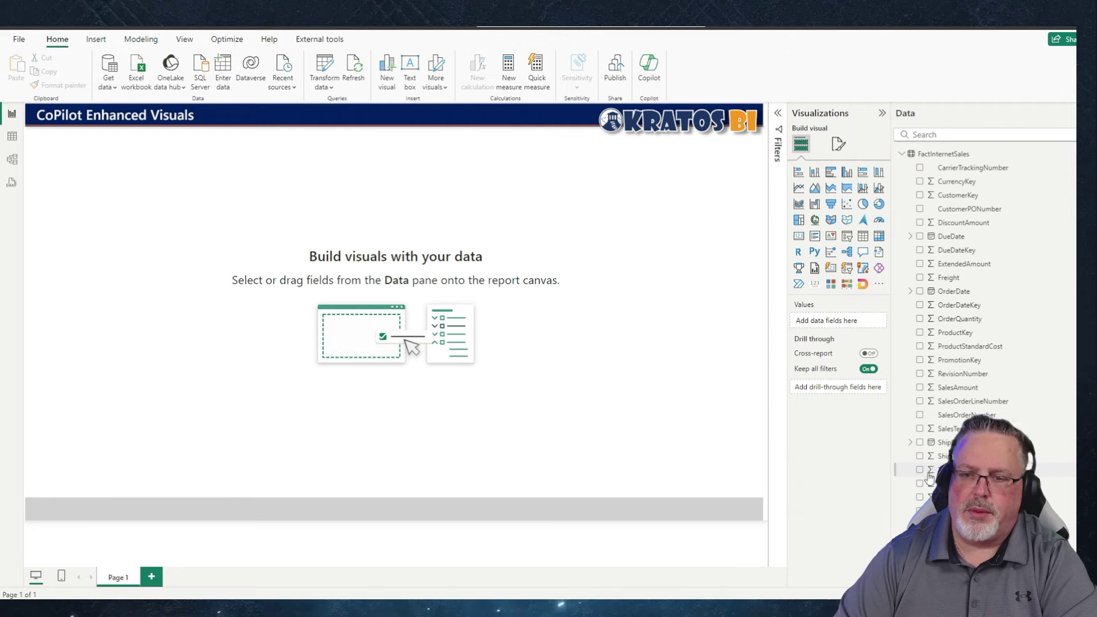
pyautogui.click(920, 388)
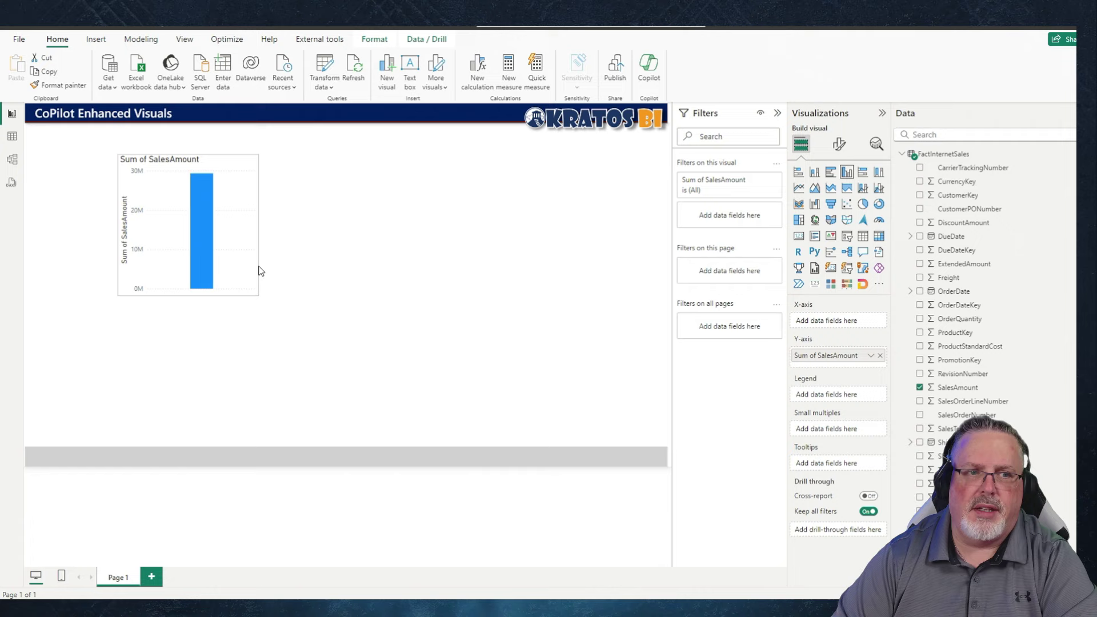
pyautogui.moveTo(260, 271); pyautogui.dragTo(379, 305)
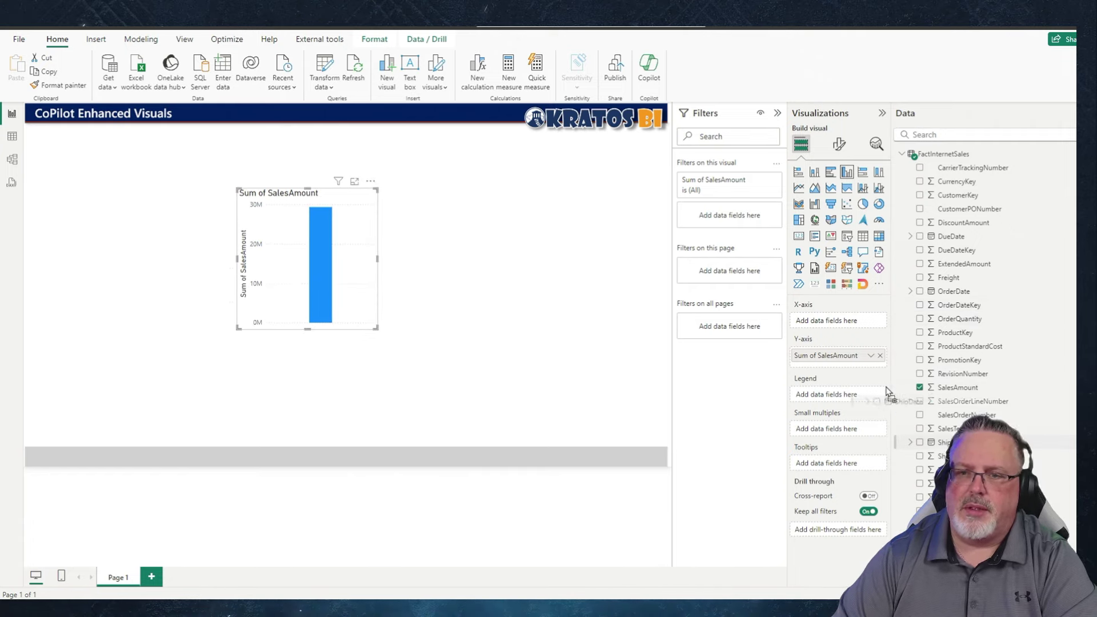
# - Make it a table of SalesAmount by individual ShipDate (not hierarchy), totalling 29,358,677.22, and enlarge it
pyautogui.moveTo(890, 393); pyautogui.dragTo(851, 321)
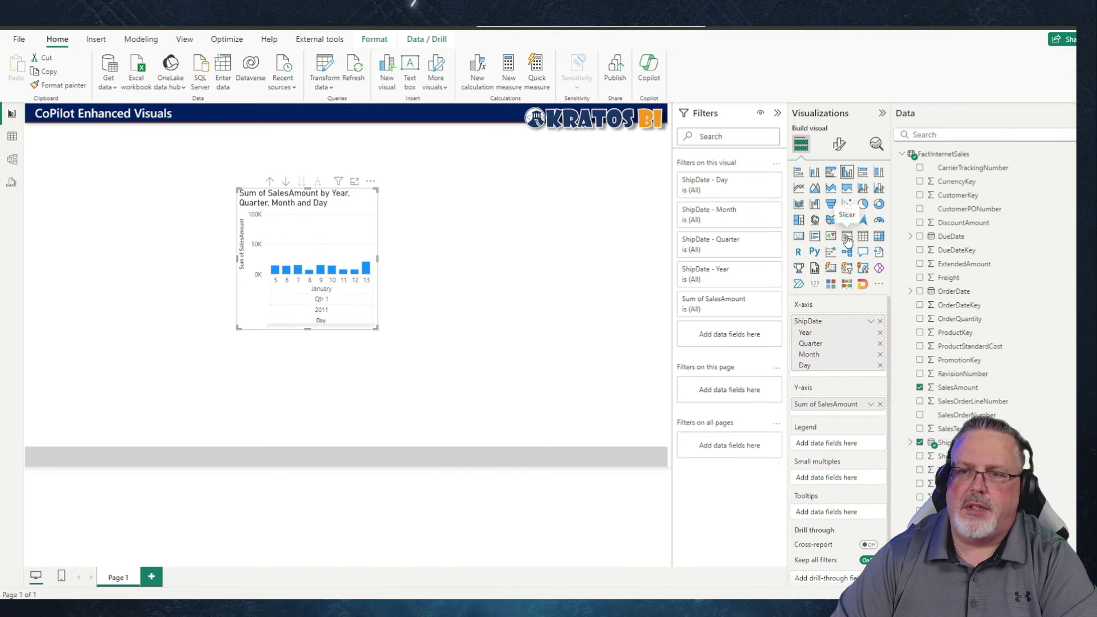
pyautogui.click(863, 238)
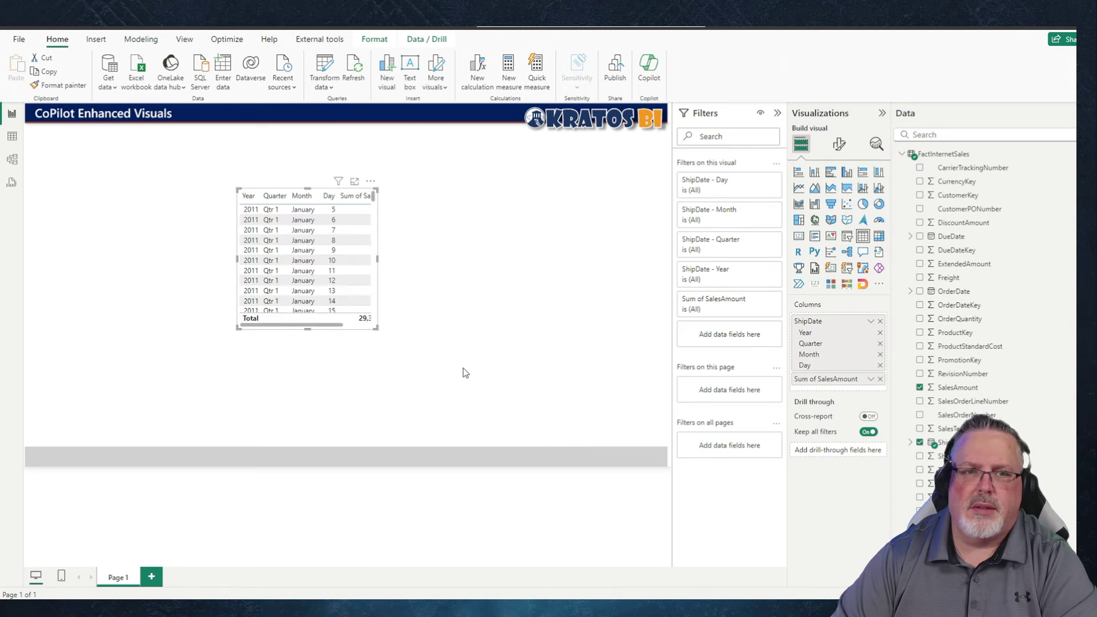
pyautogui.click(871, 321)
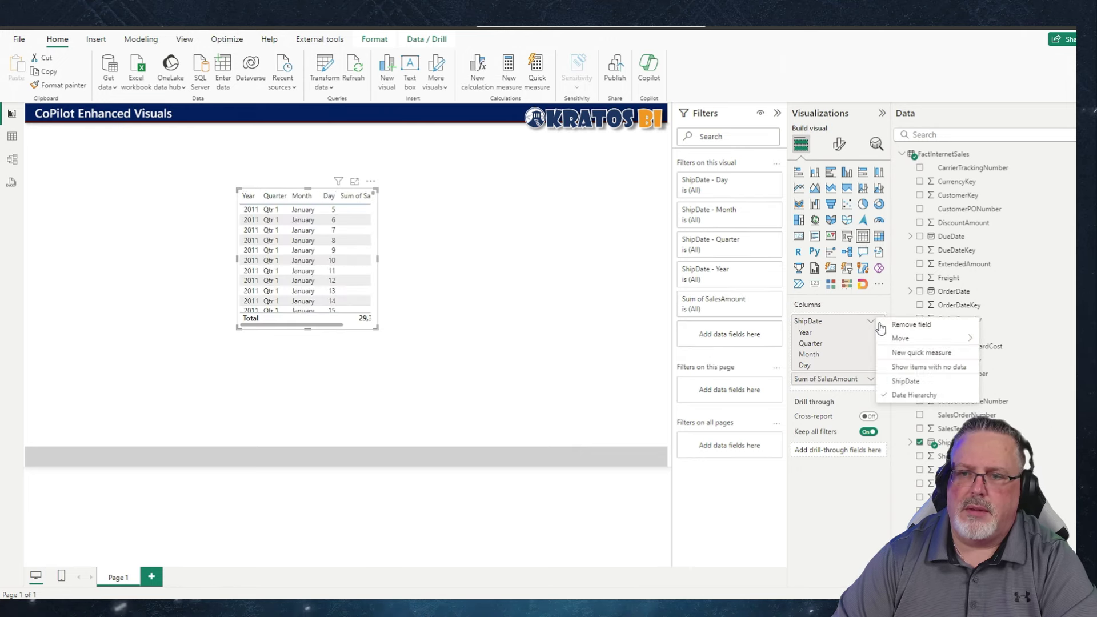
pyautogui.click(897, 381)
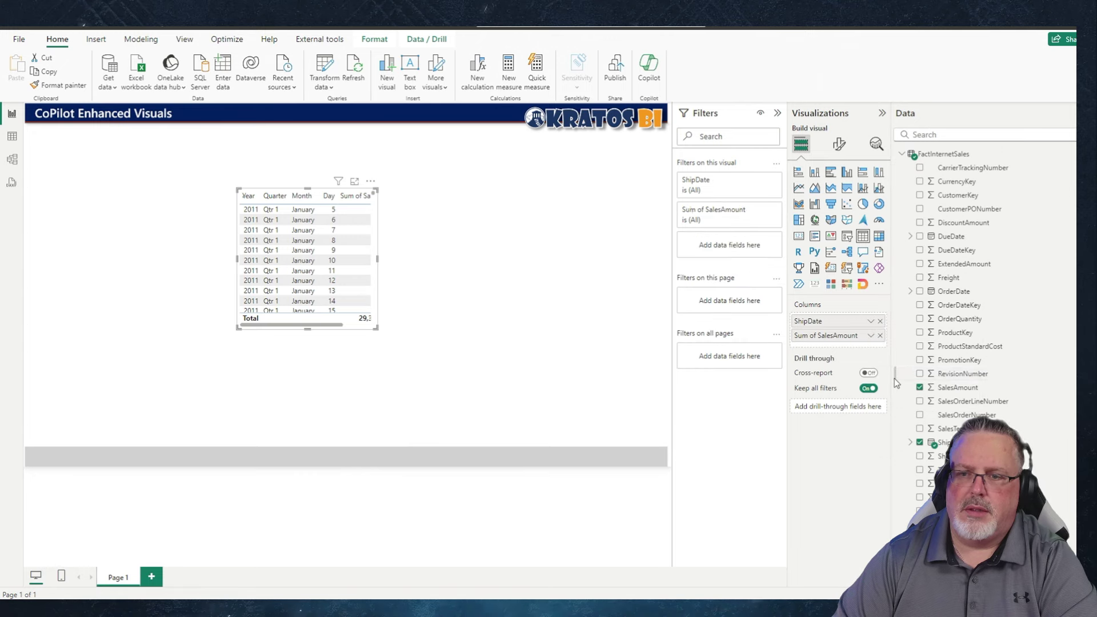
pyautogui.moveTo(379, 329); pyautogui.dragTo(487, 381)
pyautogui.click(153, 160)
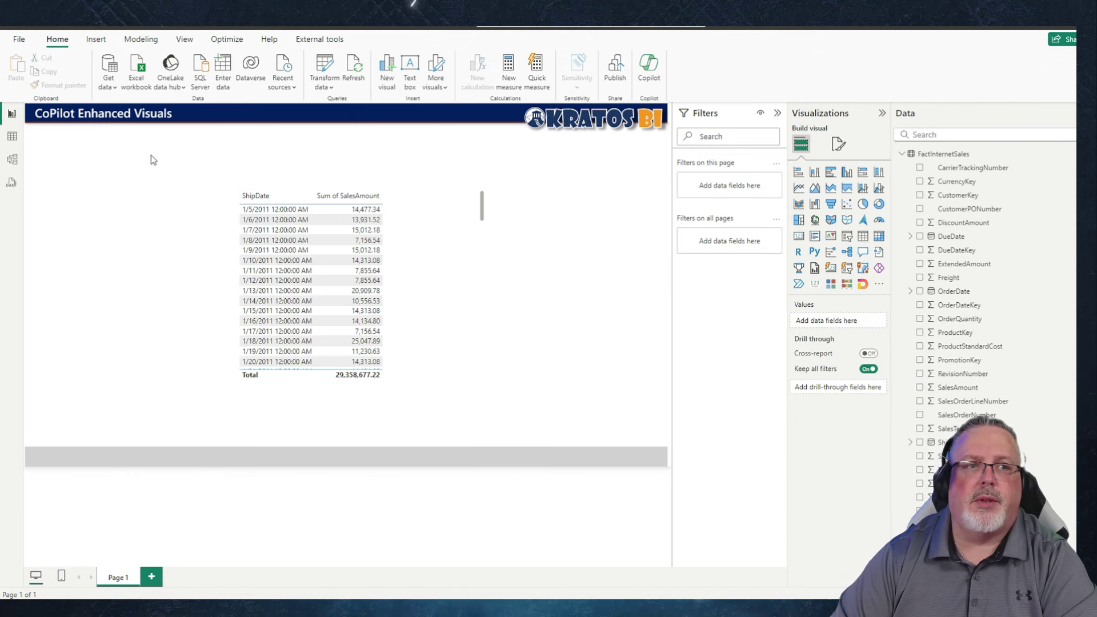
# - Save the report as 'CSV to PowerBI'
pyautogui.click(19, 39)
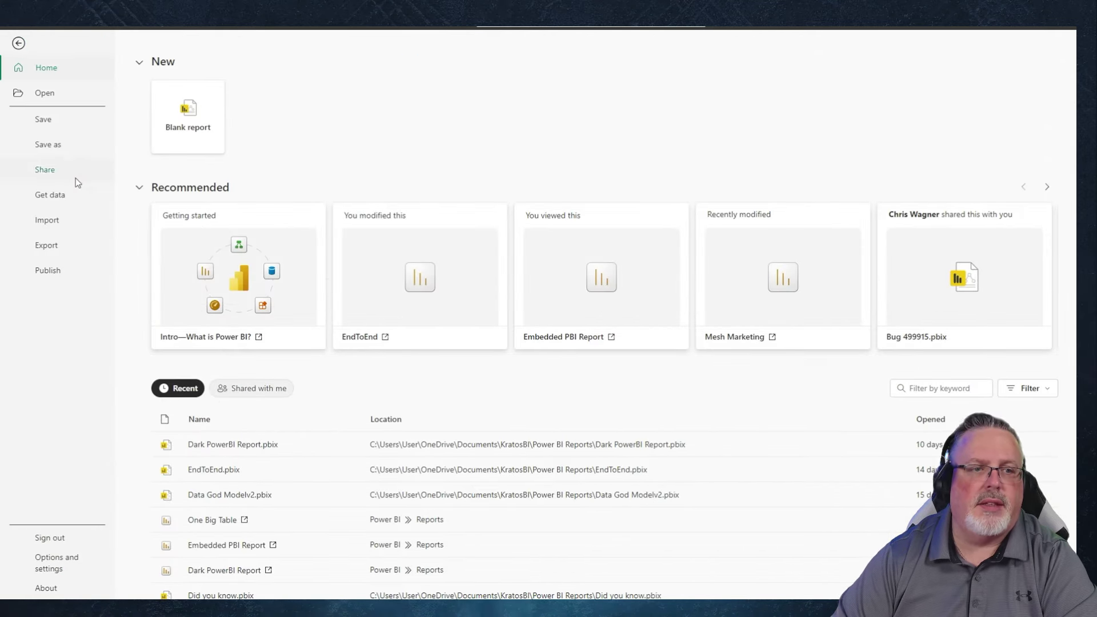
pyautogui.click(61, 151)
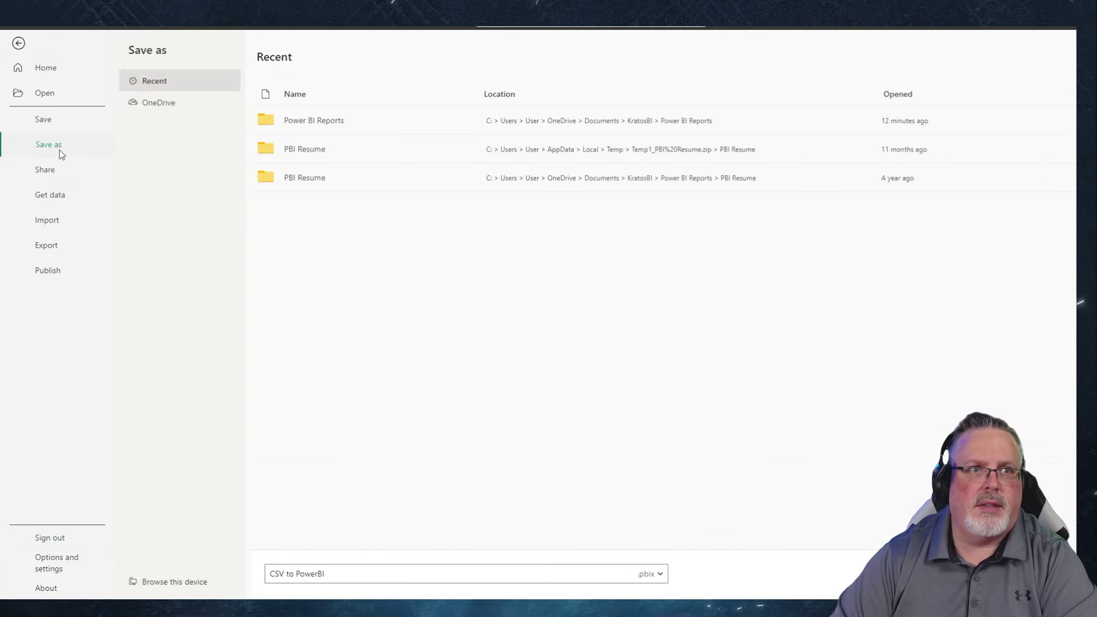
pyautogui.click(18, 43)
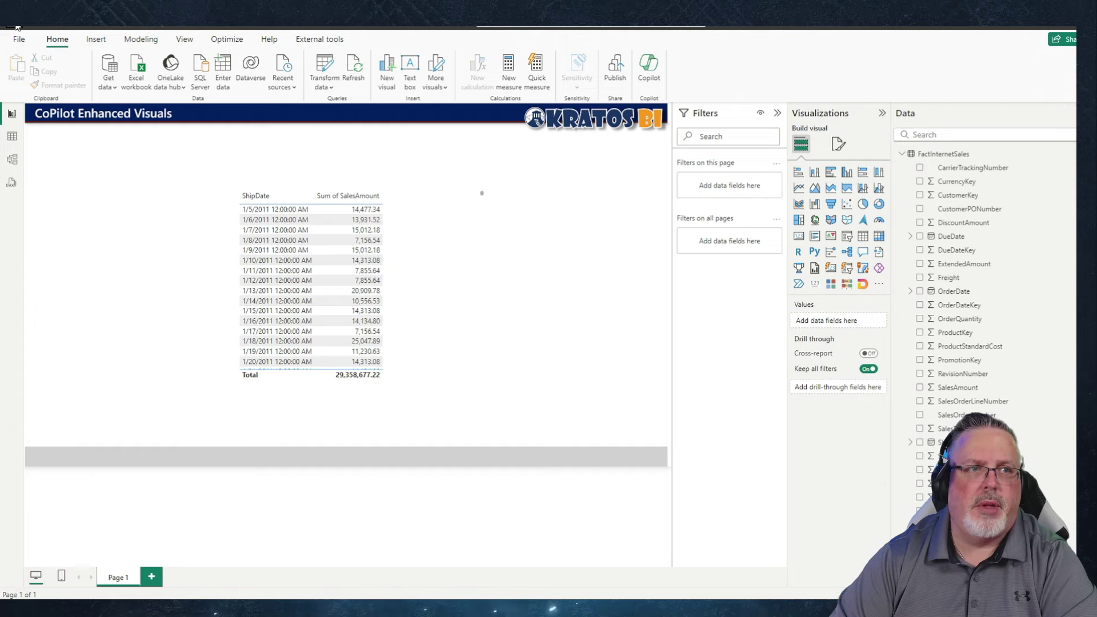
# - Publish 'CSV to PowerBI' to the Reports workspace
pyautogui.click(617, 71)
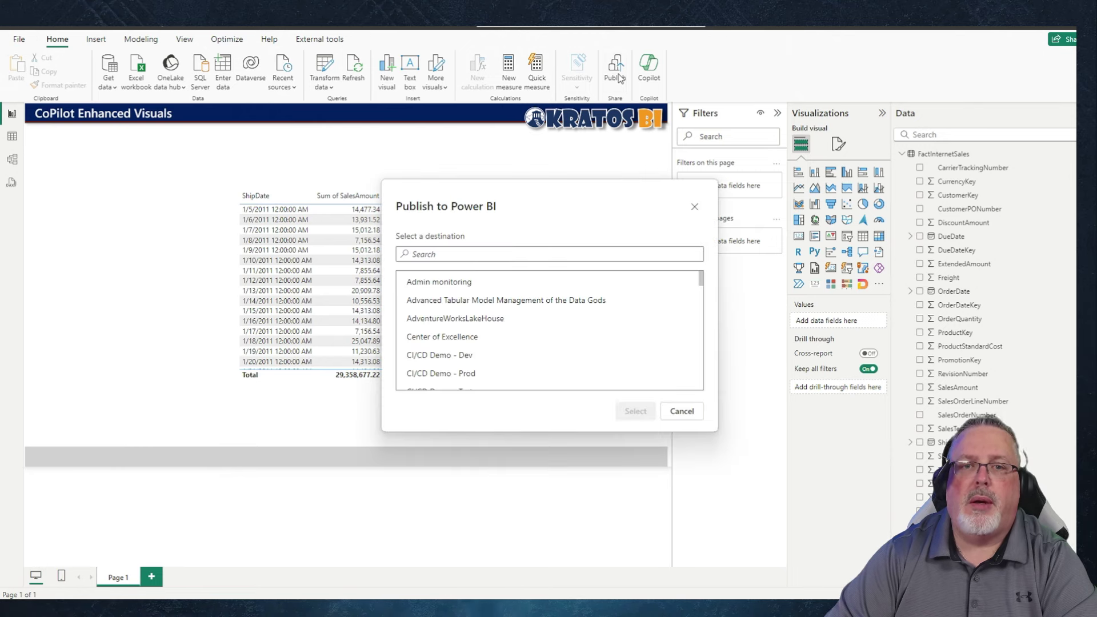
pyautogui.scroll(-10, 517, 325)
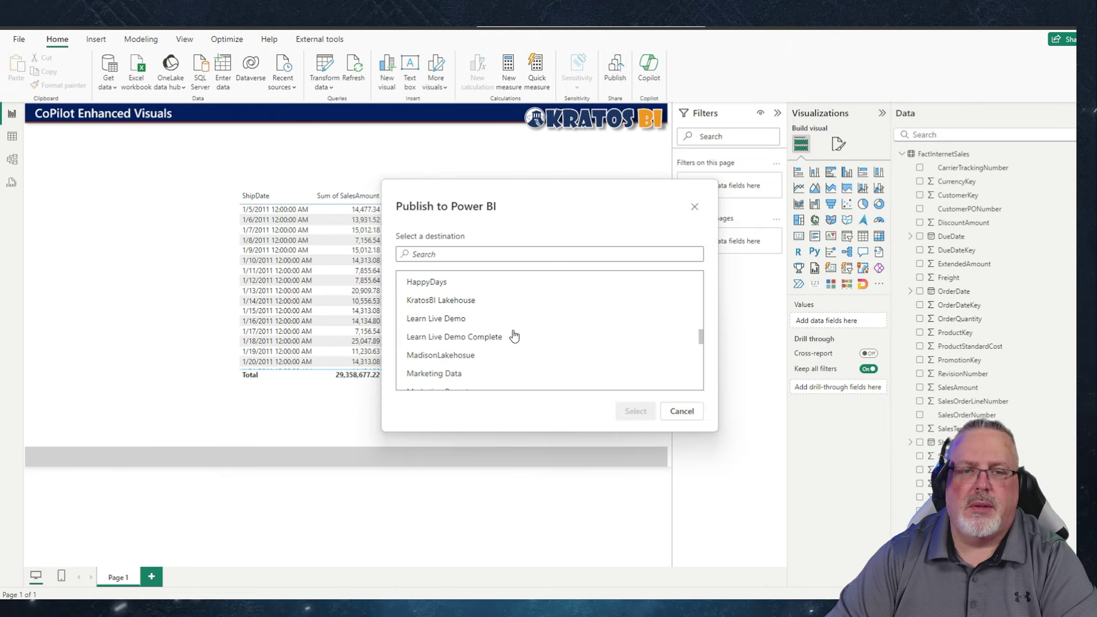
pyautogui.scroll(-5, 515, 336)
pyautogui.click(503, 328)
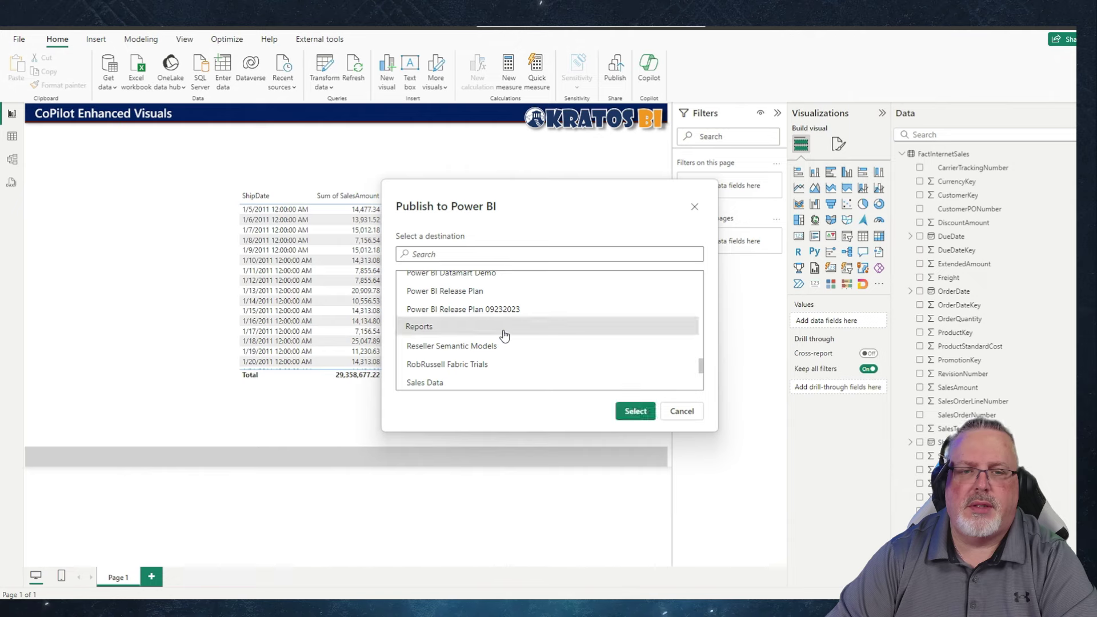
pyautogui.click(631, 412)
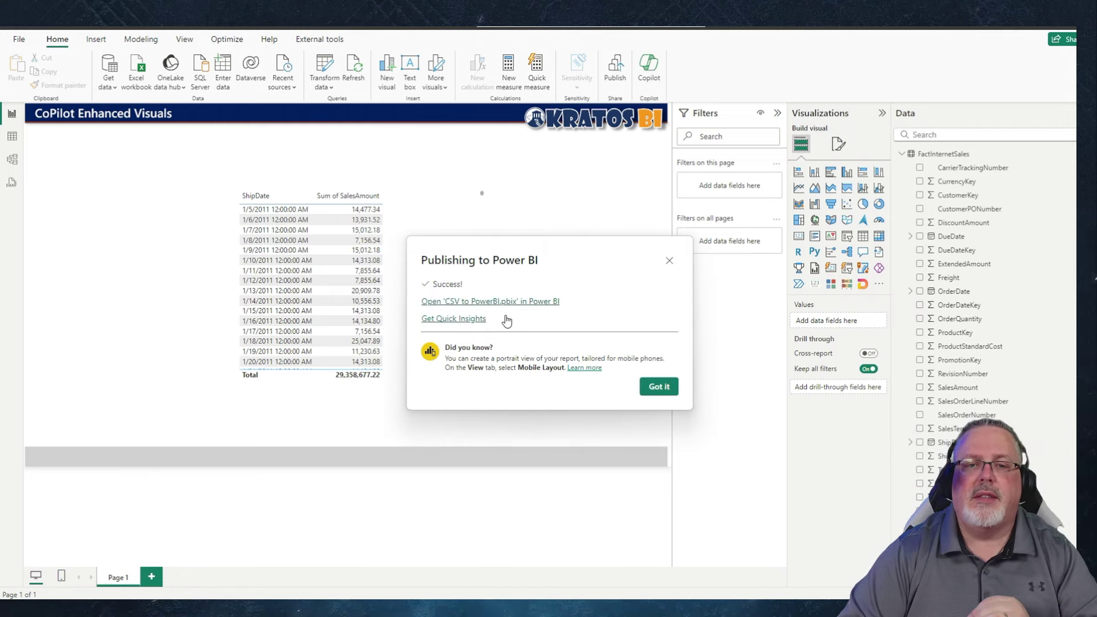
# - Open the published report in a maximized browser, sign in, and list the Reports workspace items
pyautogui.click(491, 305)
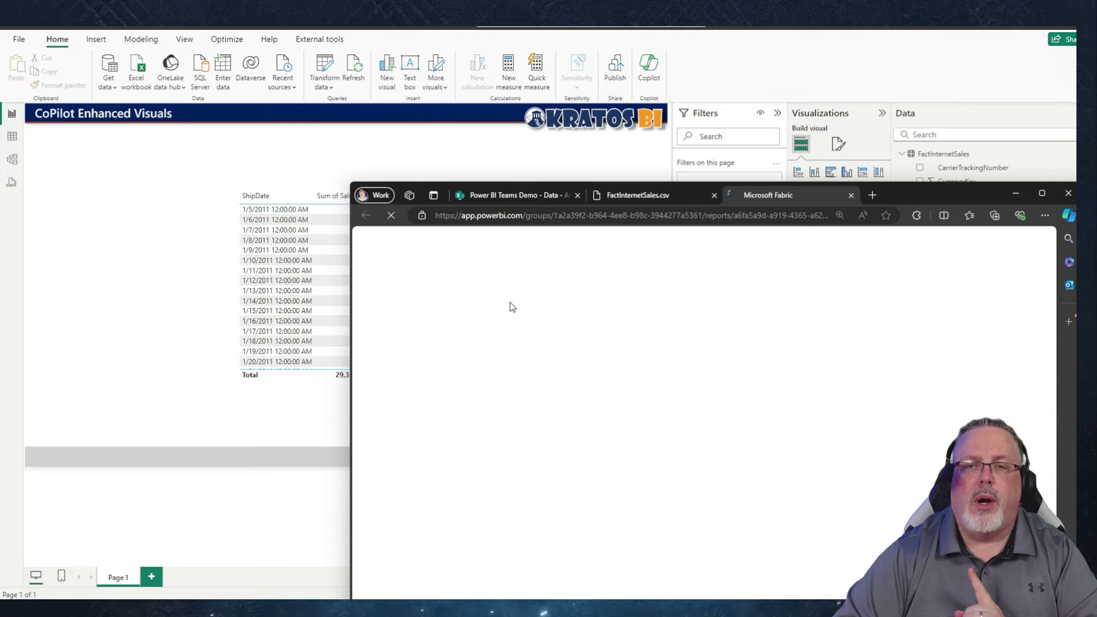
pyautogui.moveTo(875, 194); pyautogui.dragTo(670, 111)
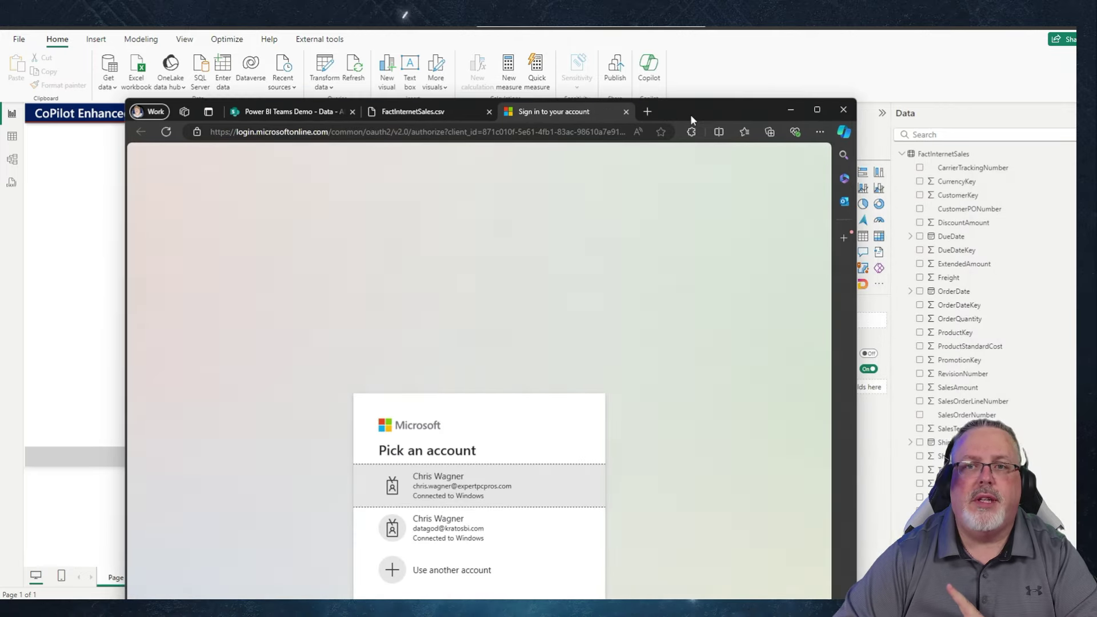
pyautogui.doubleClick(690, 114)
pyautogui.click(472, 307)
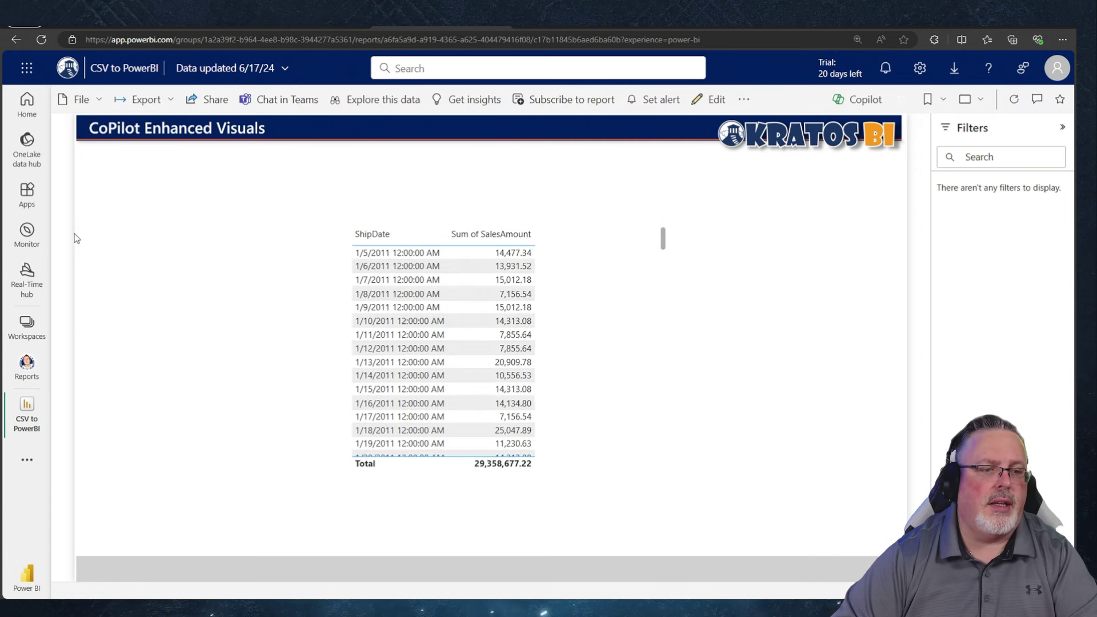
pyautogui.click(27, 365)
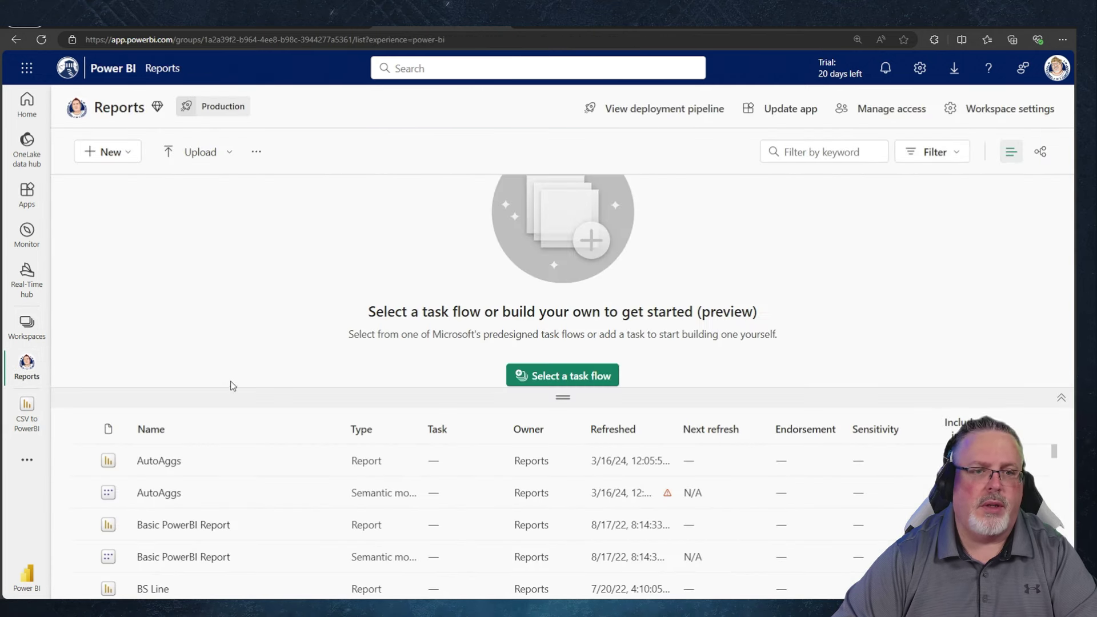
pyautogui.click(563, 397)
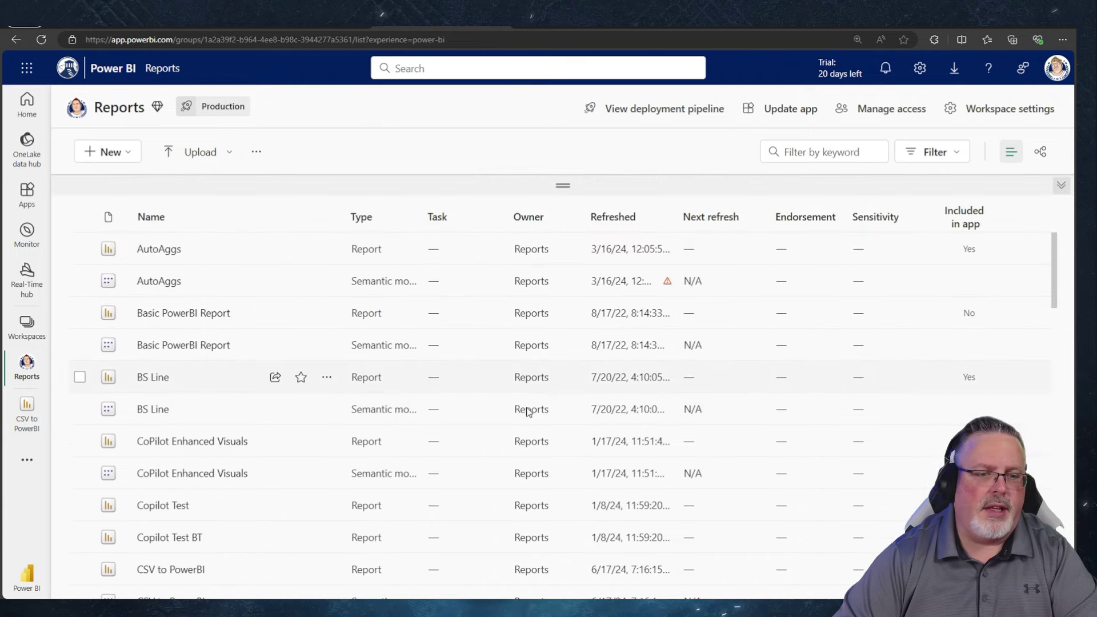
pyautogui.scroll(-5, 408, 438)
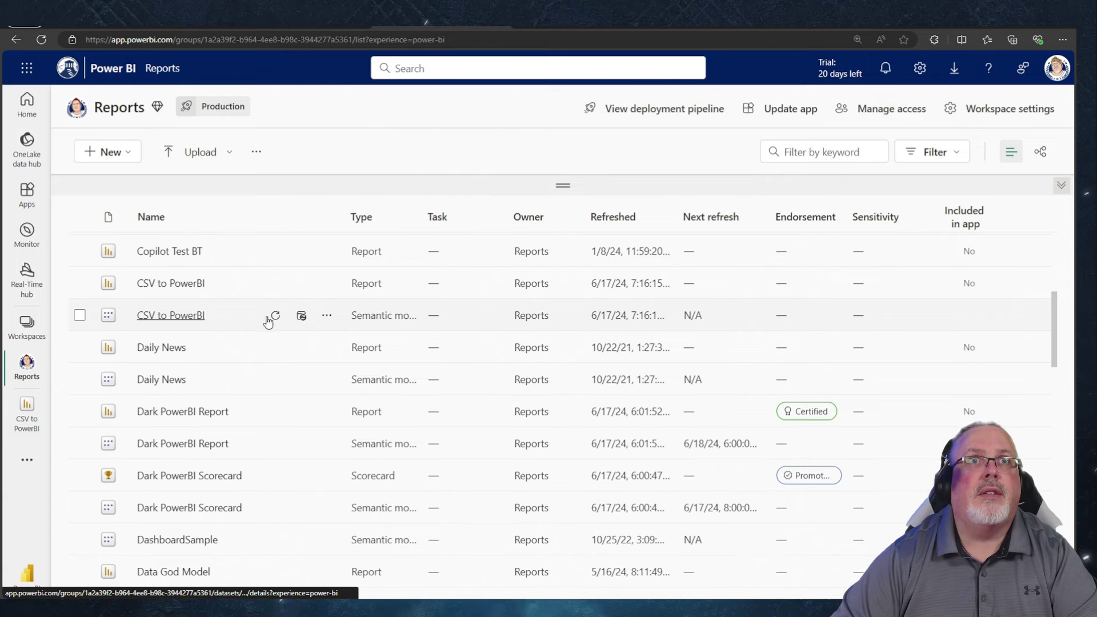
# - Open the CSV to PowerBI semantic model settings and edit its Web data source credentials
pyautogui.click(327, 316)
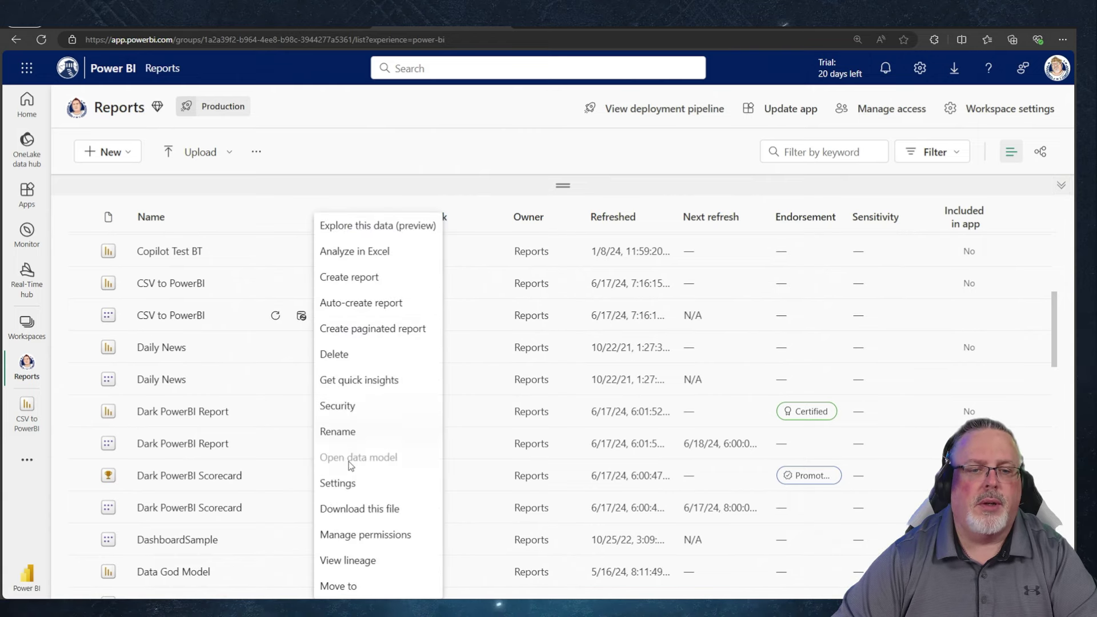
pyautogui.click(341, 484)
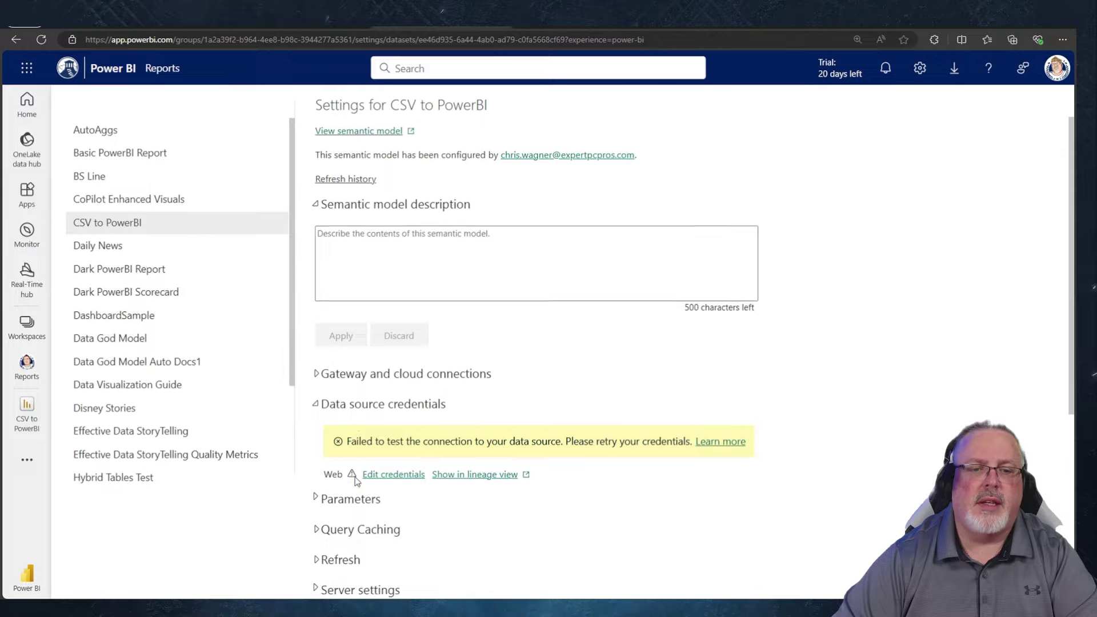
pyautogui.scroll(-3, 407, 351)
pyautogui.scroll(-2, 409, 369)
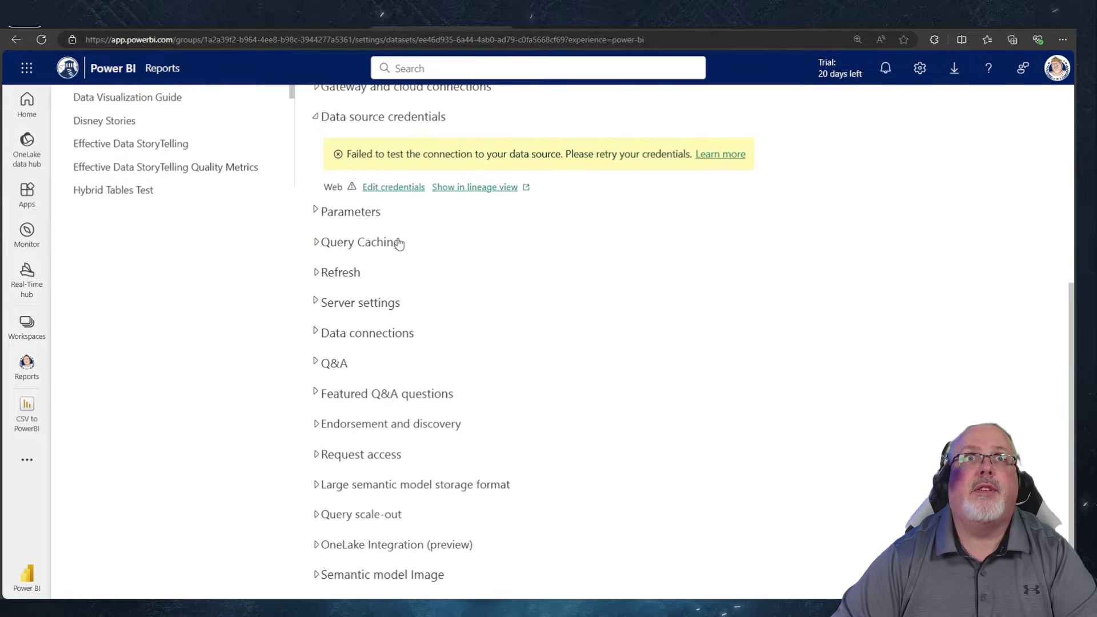
pyautogui.click(396, 188)
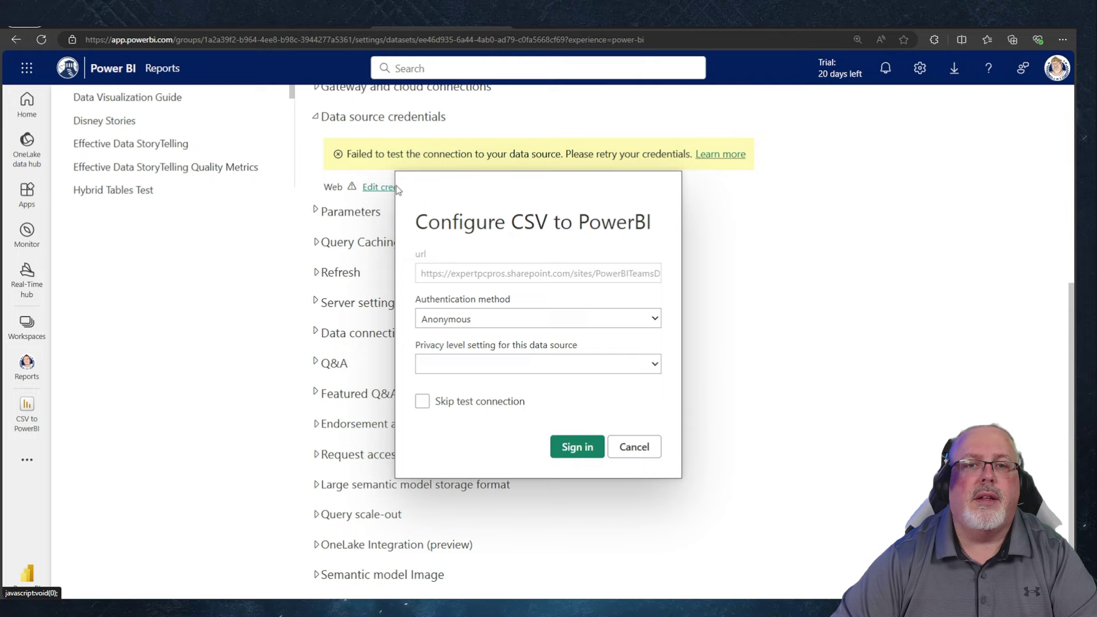
# - Choose OAuth2 authentication with privacy level None and sign in with the work account
pyautogui.click(457, 321)
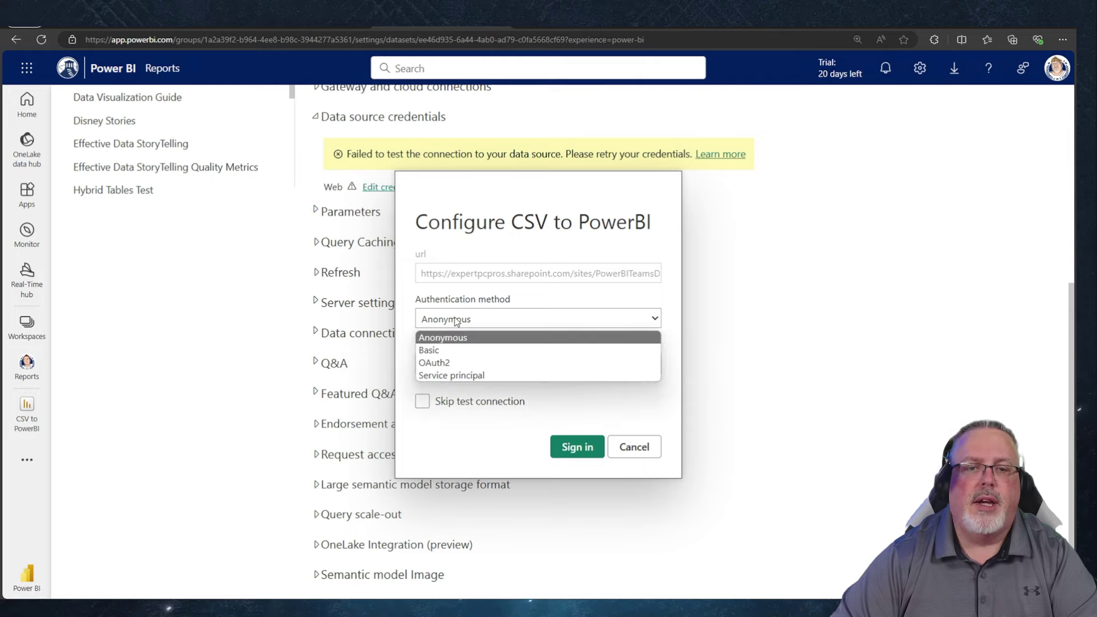
pyautogui.click(444, 363)
pyautogui.click(446, 364)
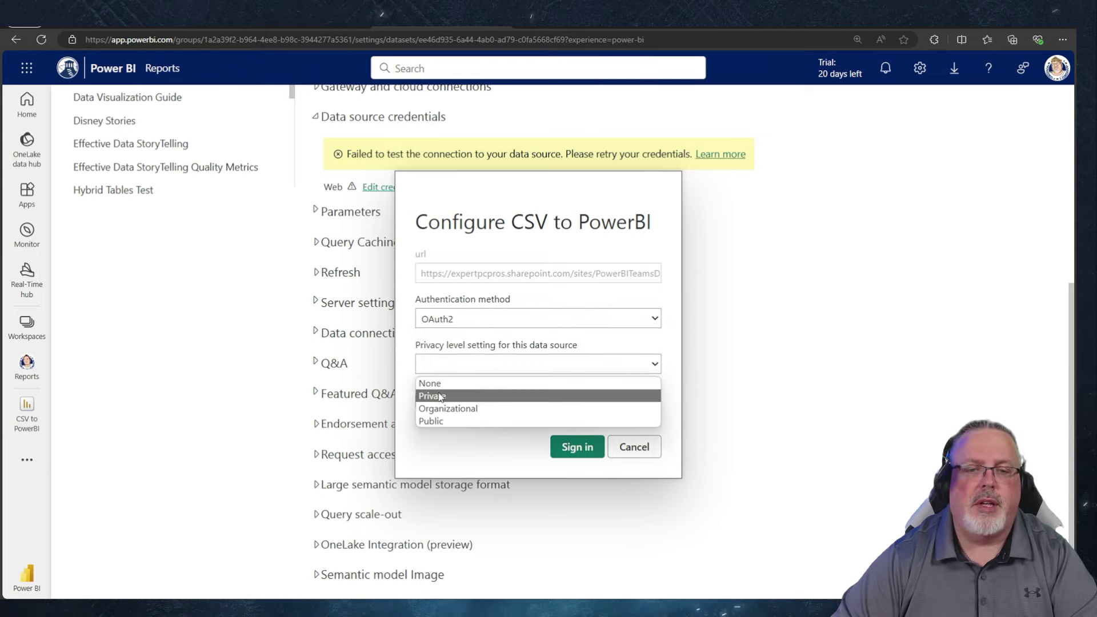
pyautogui.click(435, 383)
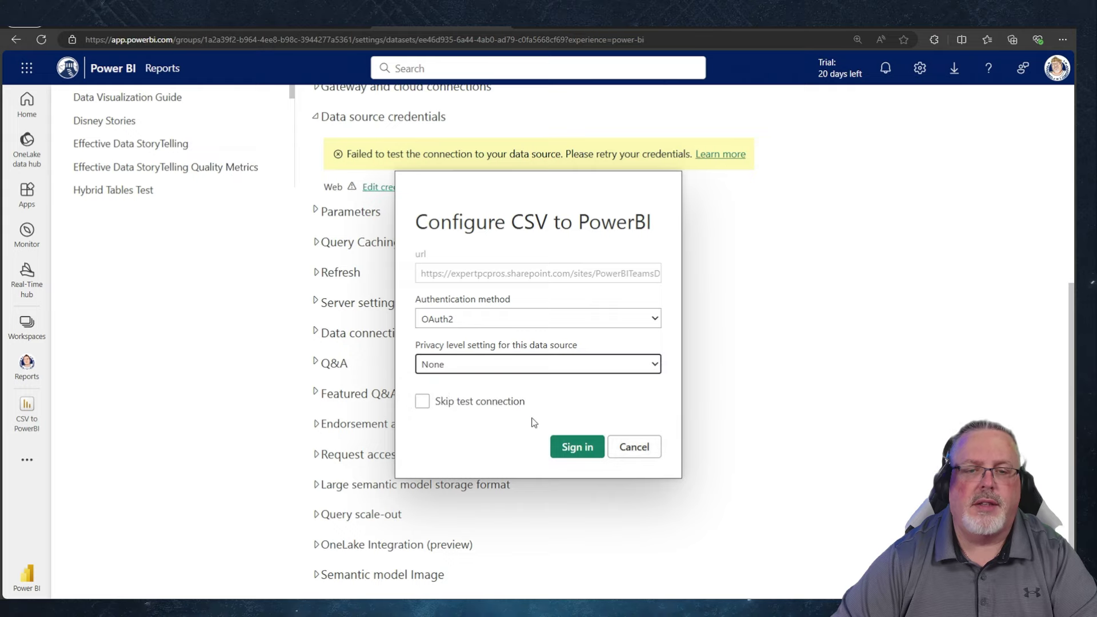
pyautogui.click(578, 447)
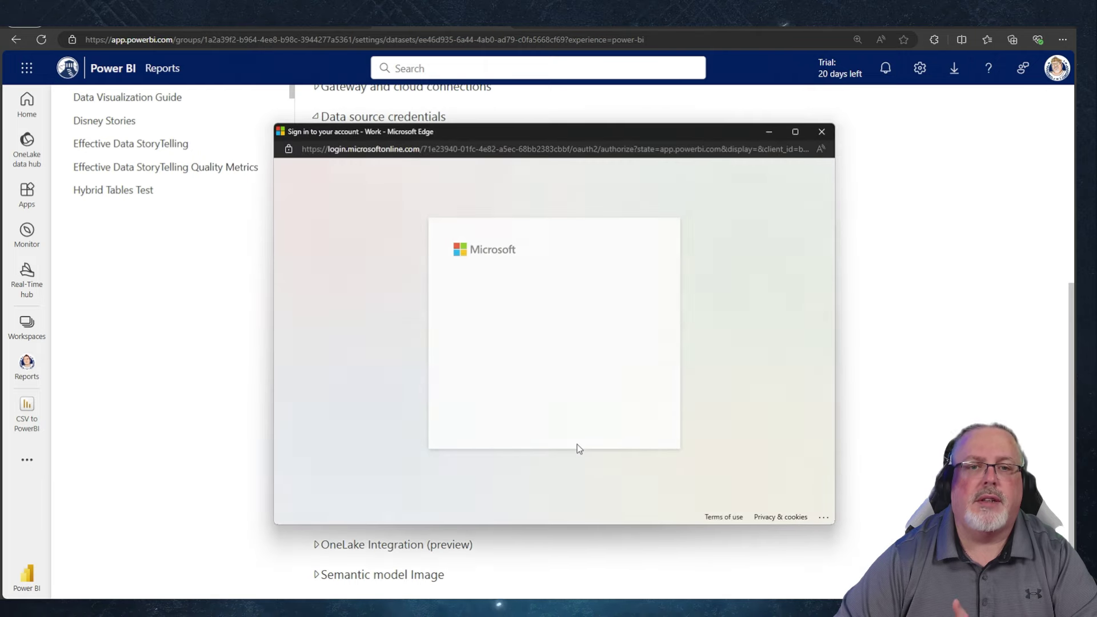
pyautogui.click(480, 321)
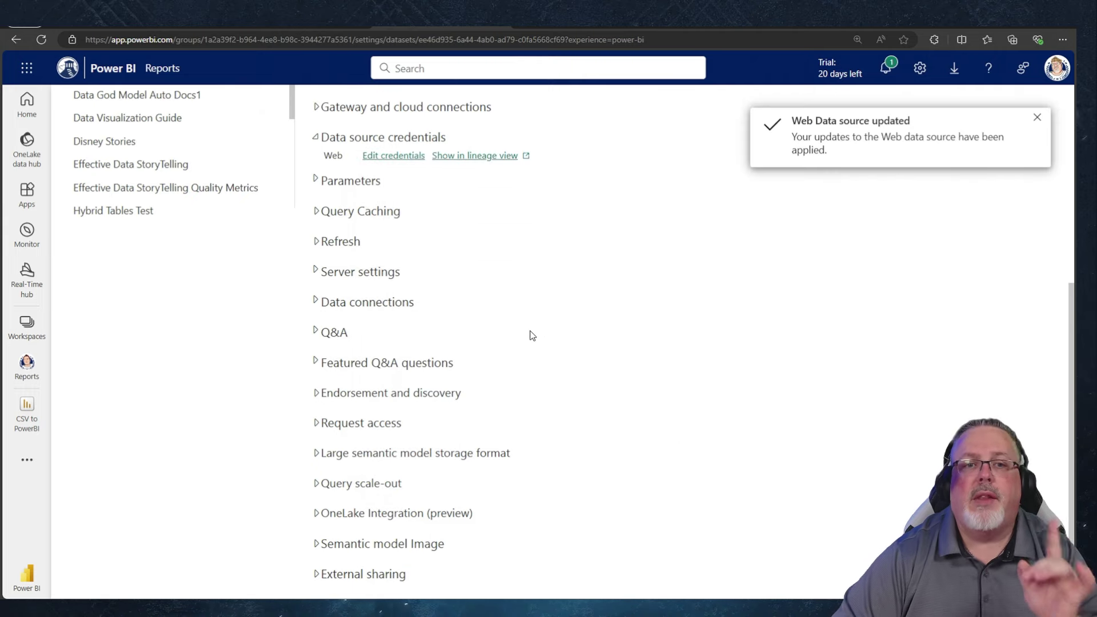
# - Turn on scheduled refresh and add daily refresh times of 6 AM and 11 AM
pyautogui.click(318, 242)
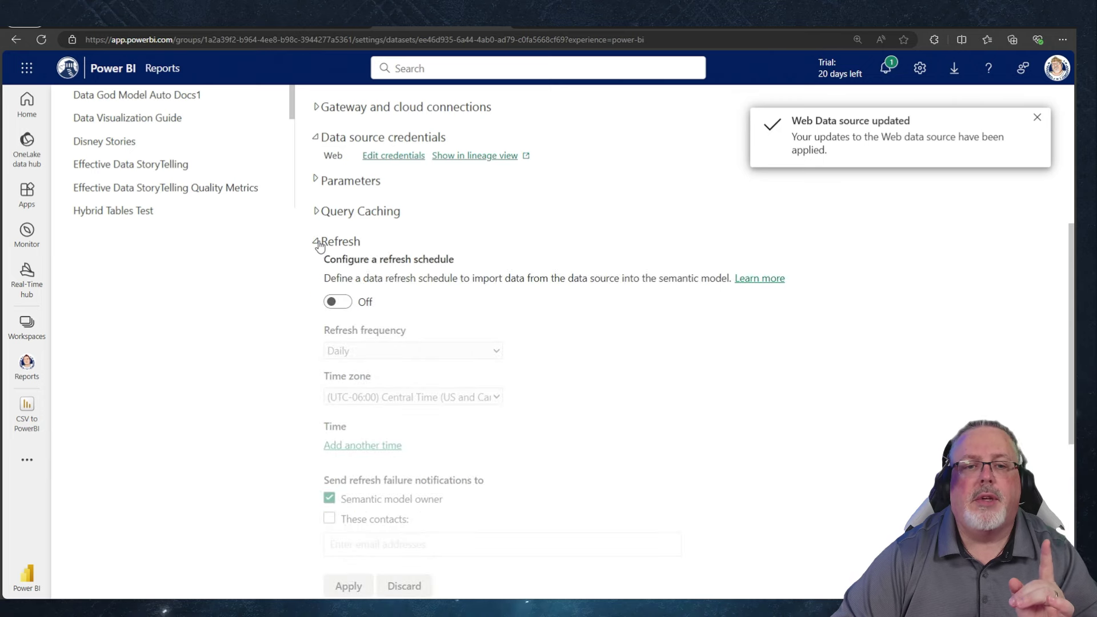
pyautogui.click(338, 302)
pyautogui.scroll(-3, 465, 345)
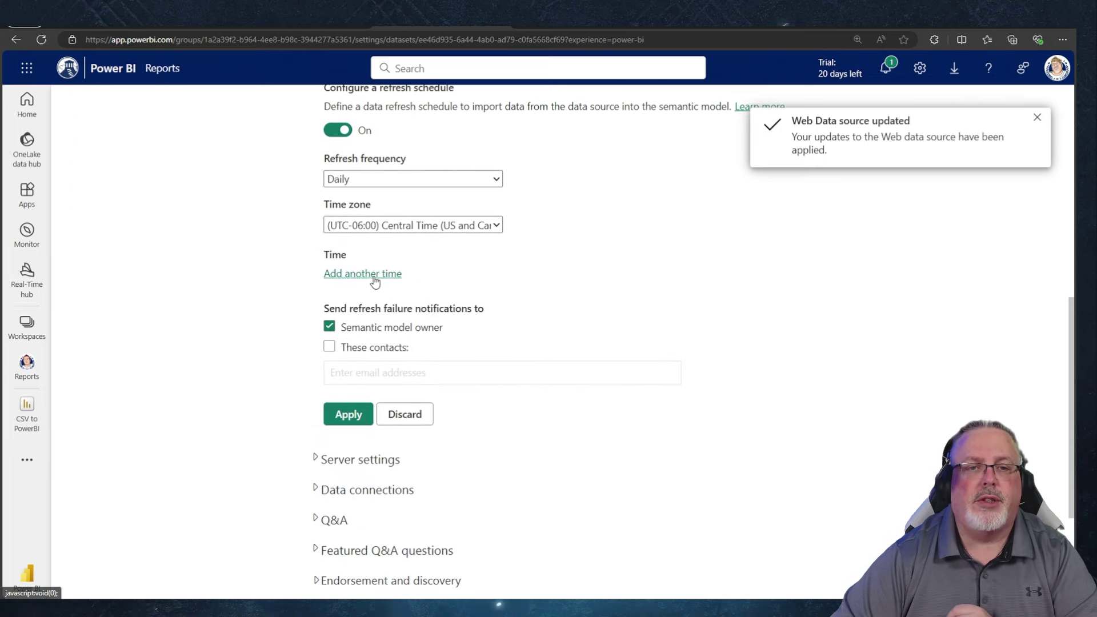
pyautogui.click(374, 277)
pyautogui.click(341, 275)
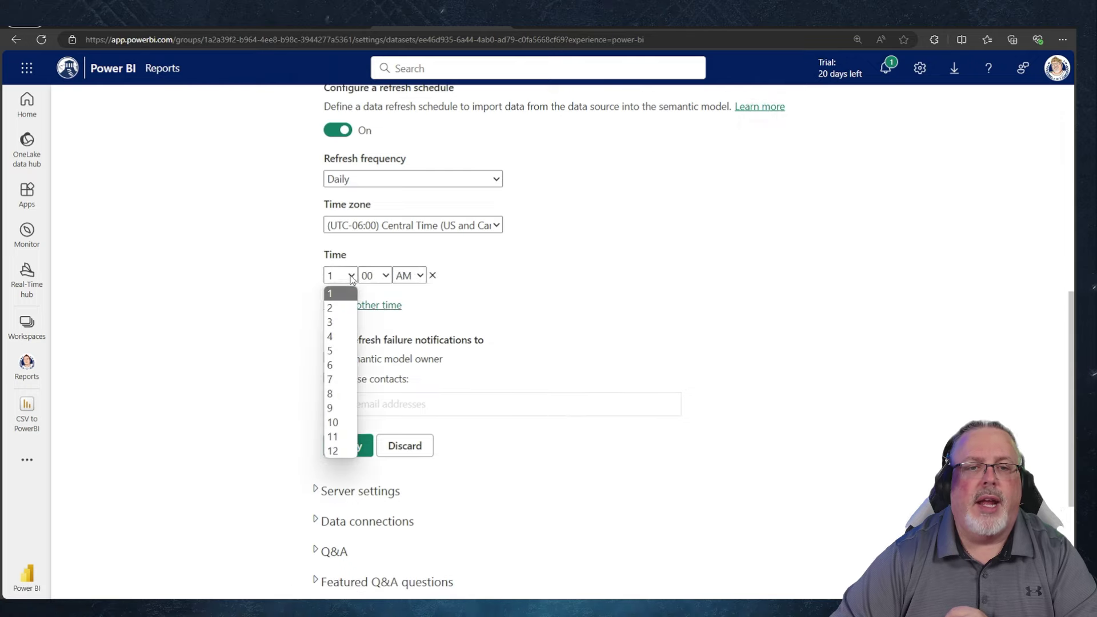
pyautogui.click(338, 366)
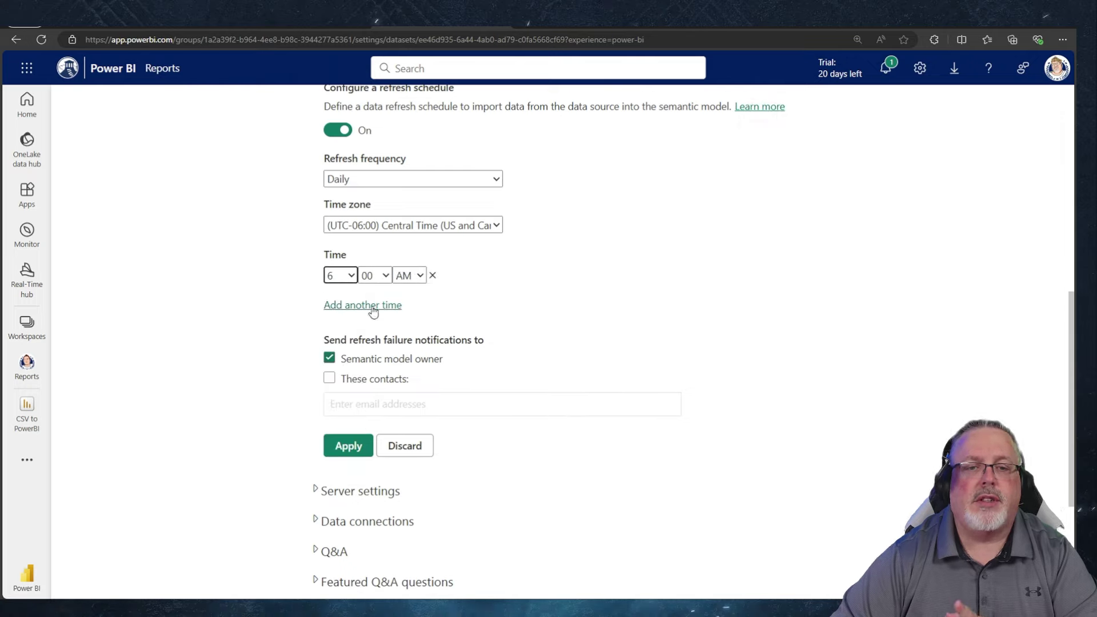
pyautogui.click(367, 307)
pyautogui.click(353, 308)
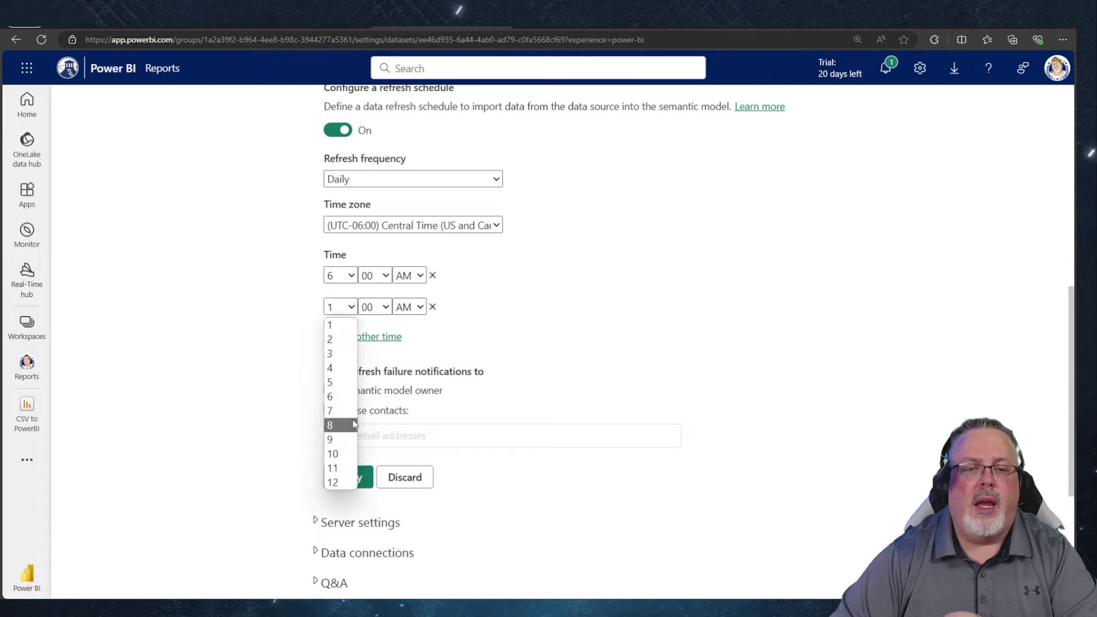
pyautogui.click(343, 465)
# - Add 1 PM and 3 PM refresh times and apply the schedule
pyautogui.click(382, 336)
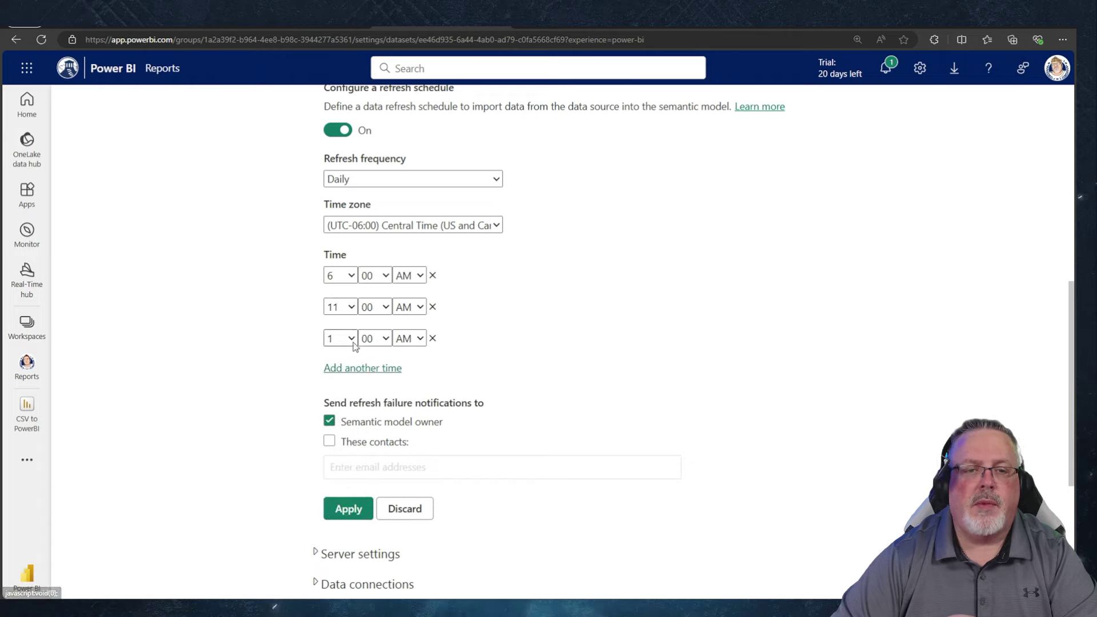
pyautogui.click(409, 340)
pyautogui.click(404, 370)
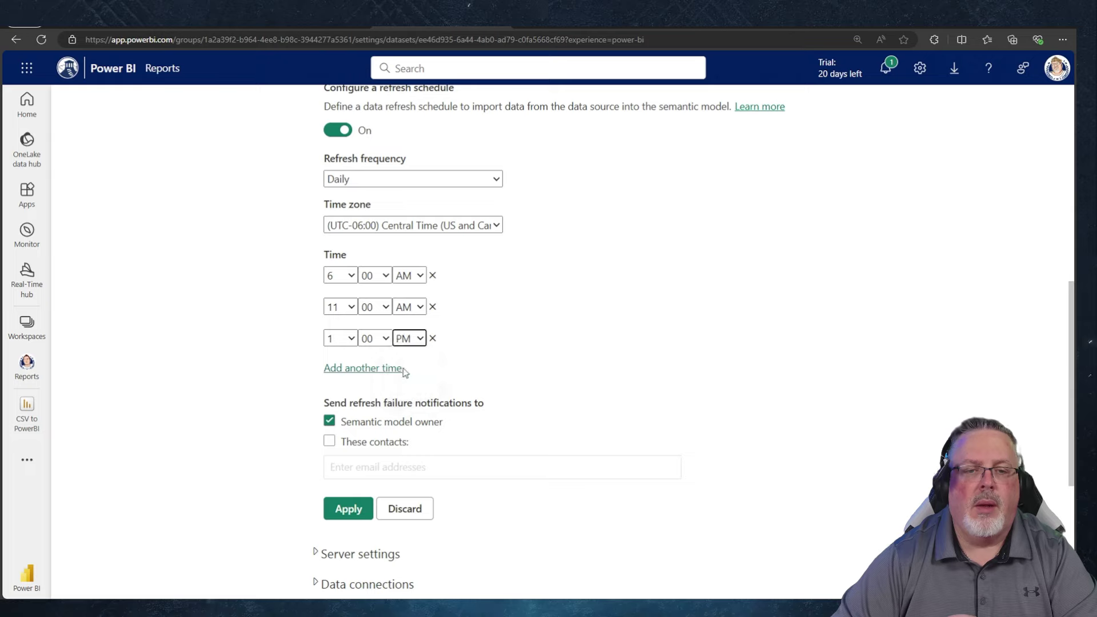
pyautogui.click(363, 369)
pyautogui.click(350, 370)
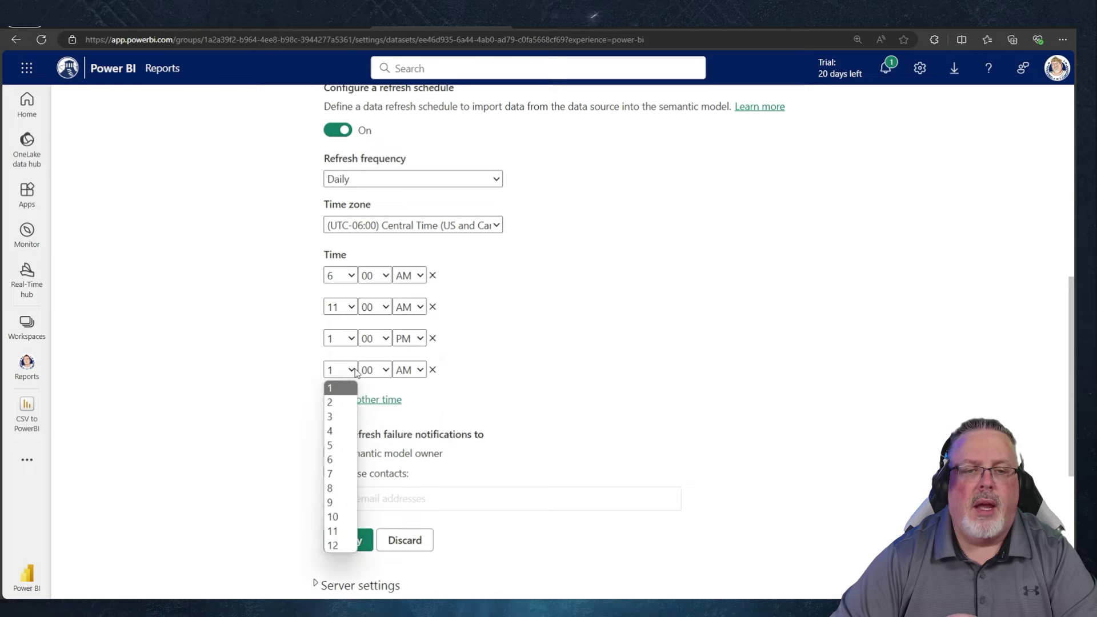
pyautogui.click(346, 416)
pyautogui.click(410, 370)
pyautogui.click(404, 399)
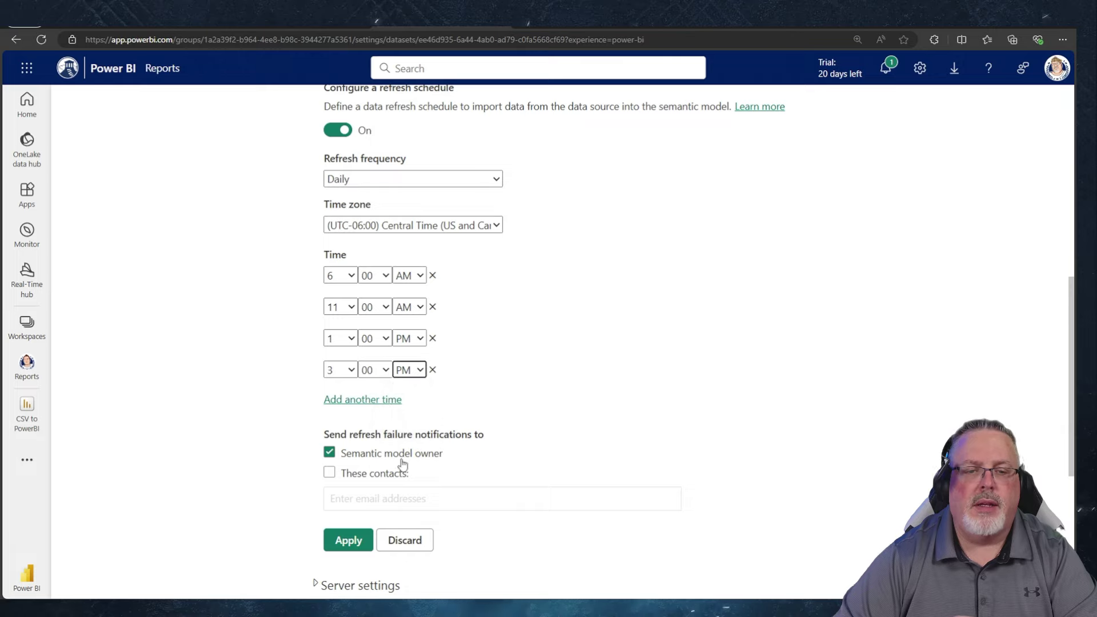
pyautogui.click(360, 539)
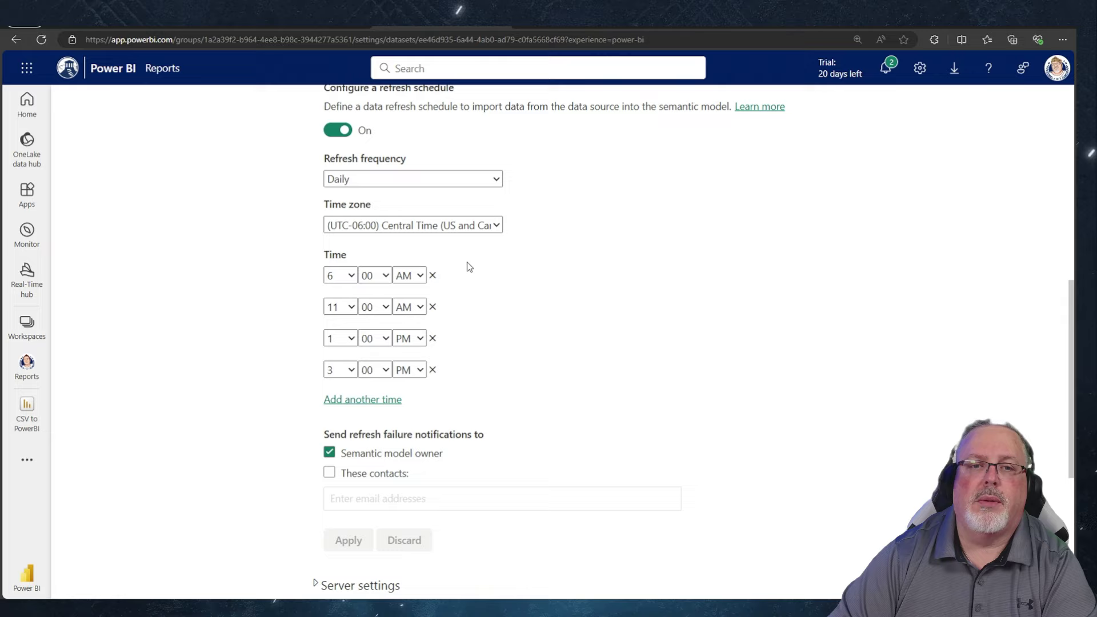
pyautogui.scroll(6, 520, 372)
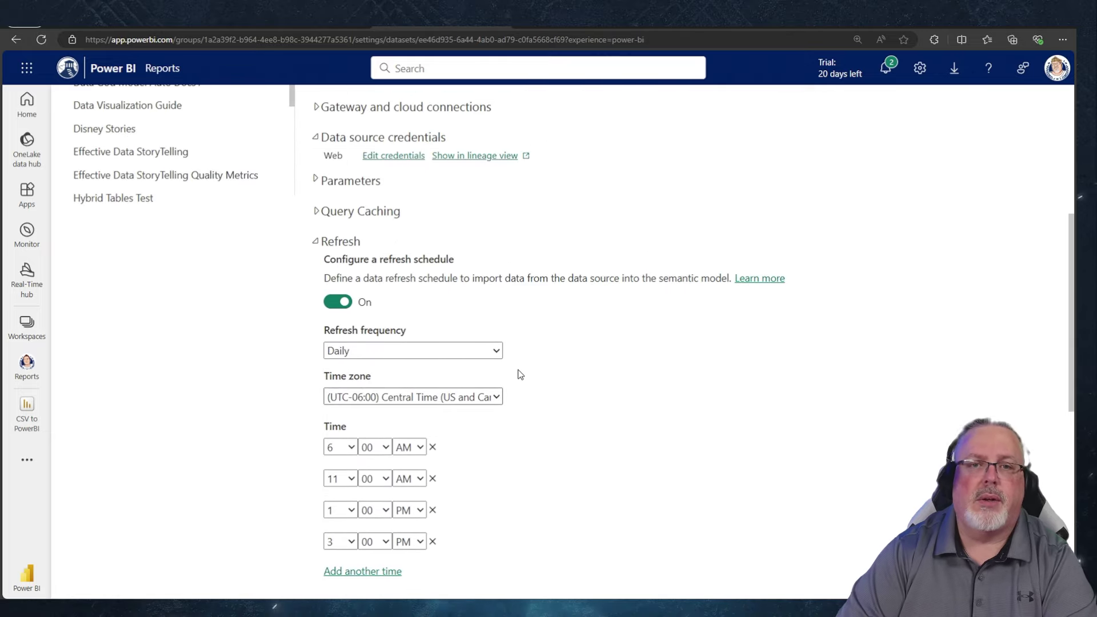
pyautogui.scroll(-1, 517, 380)
pyautogui.scroll(3, 518, 379)
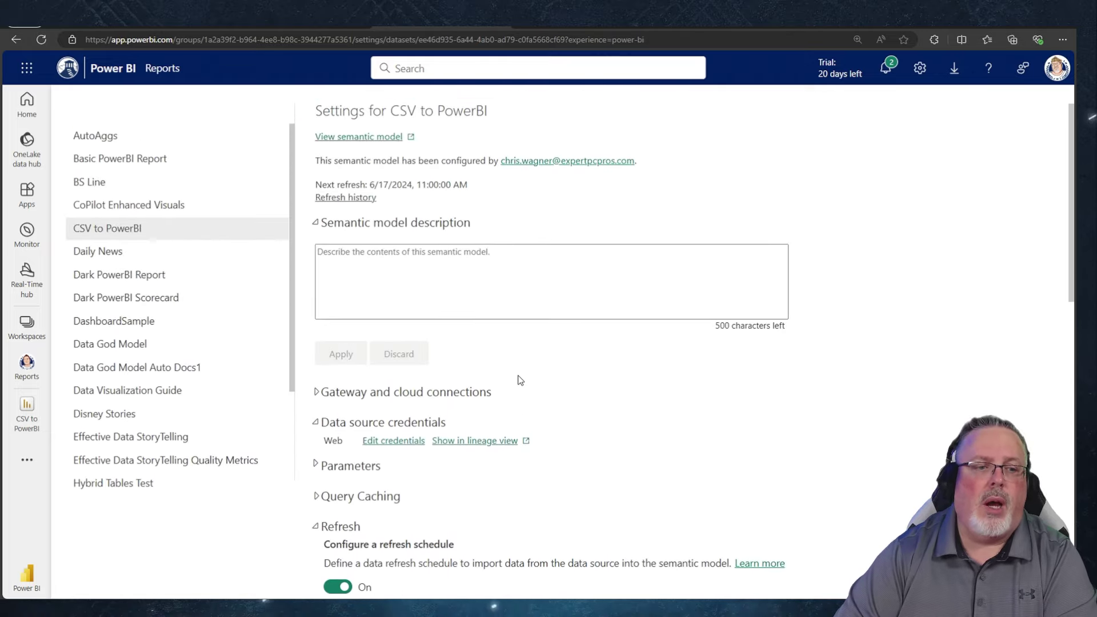
# - Trigger Refresh now on the CSV to PowerBI semantic model row in the Reports list
pyautogui.click(23, 368)
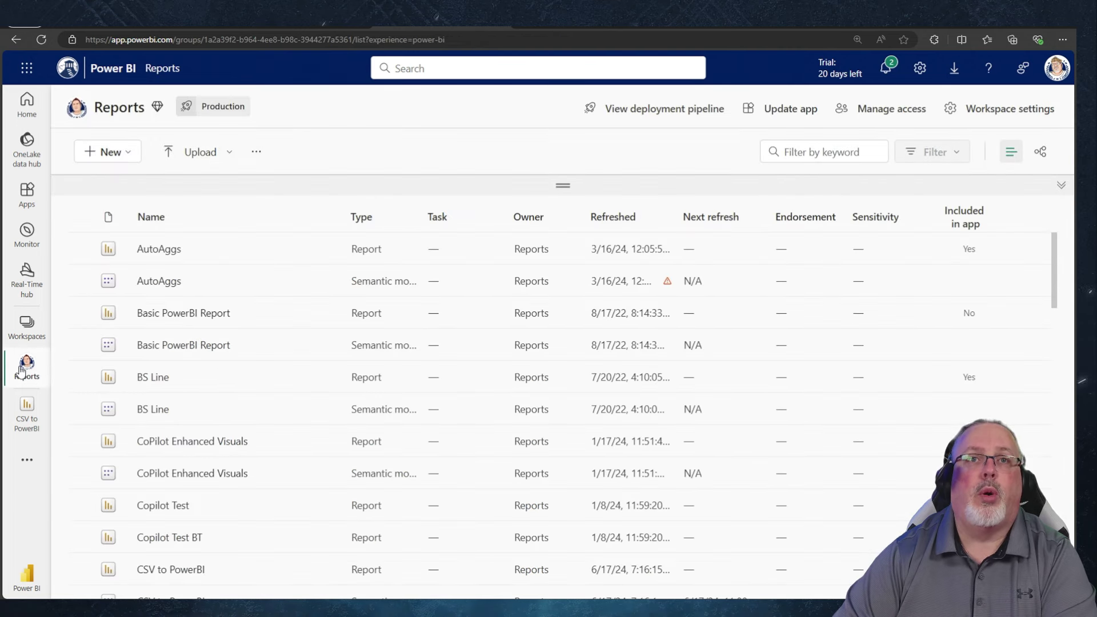
pyautogui.scroll(-3, 262, 483)
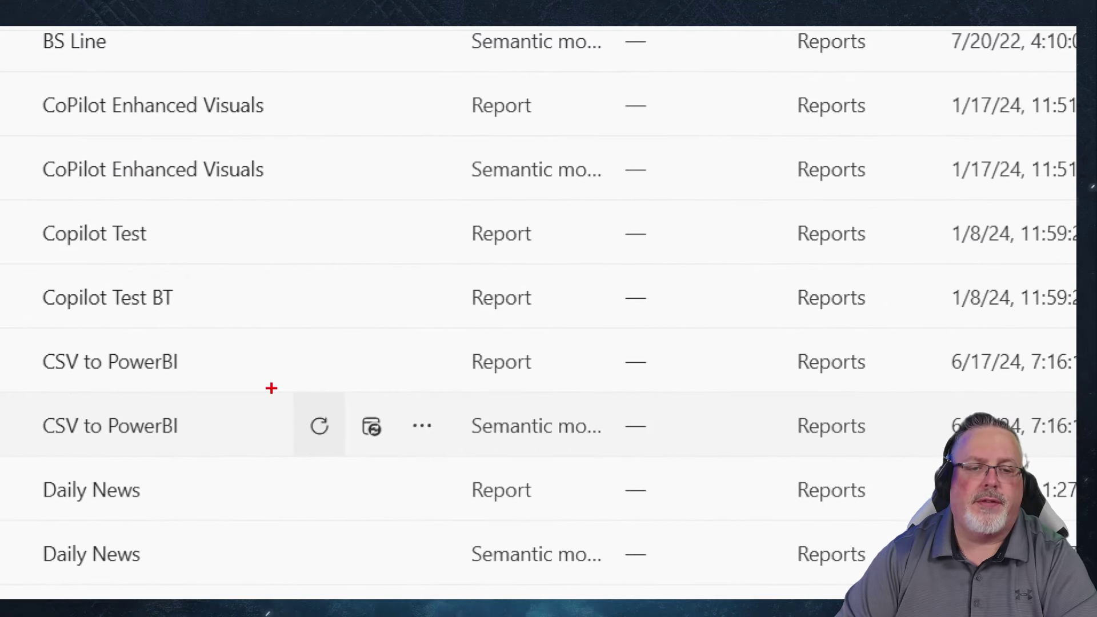
pyautogui.moveTo(272, 388); pyautogui.dragTo(359, 466)
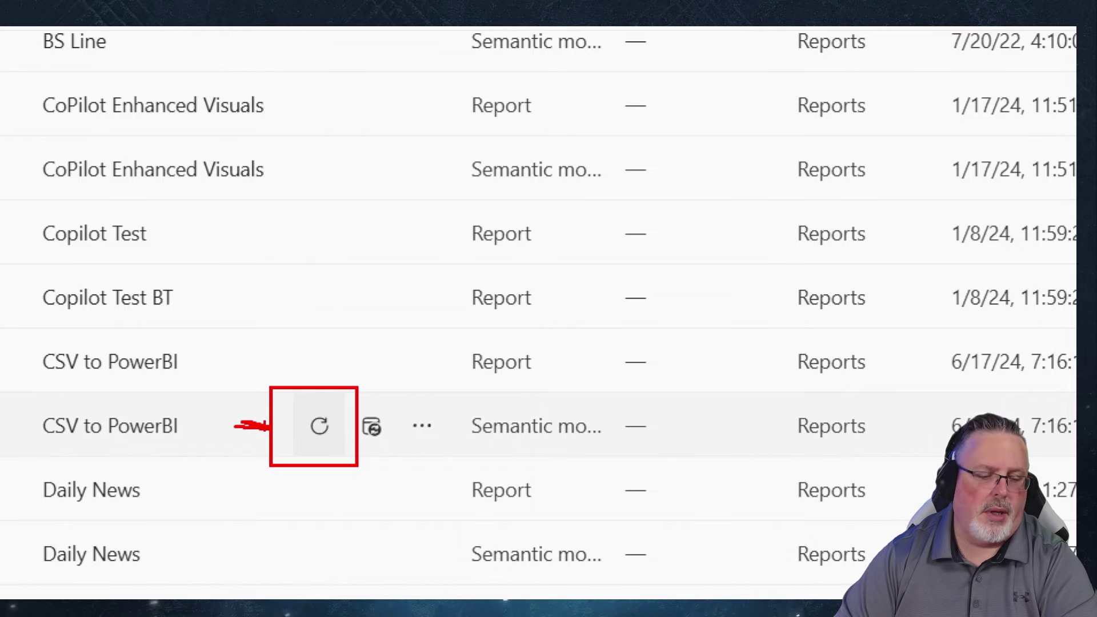
pyautogui.click(318, 433)
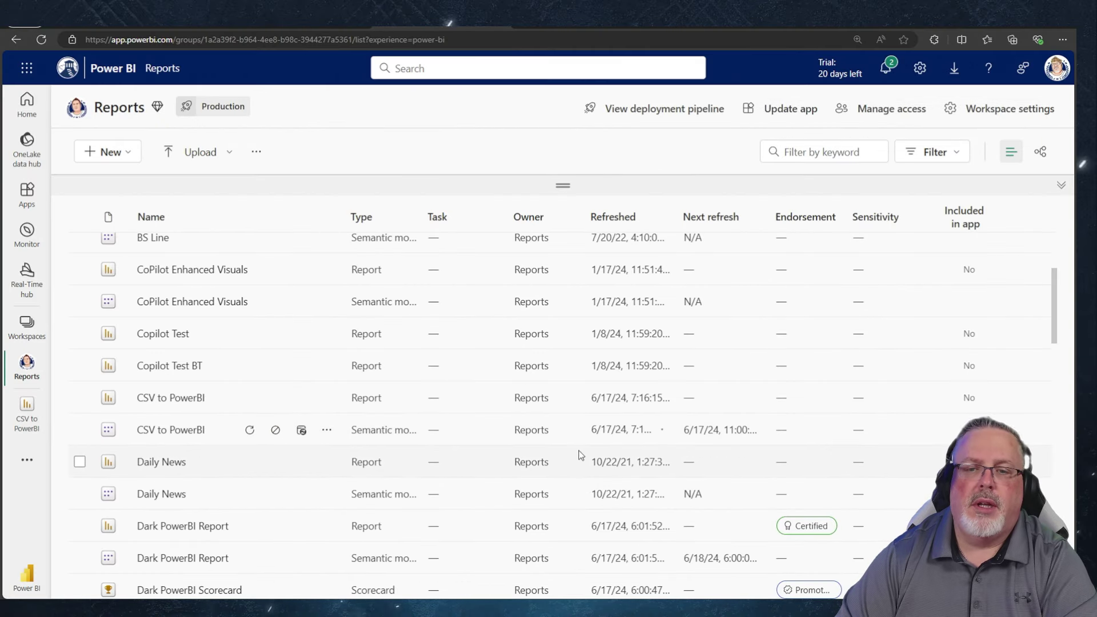
pyautogui.moveTo(670, 438); pyautogui.dragTo(685, 451)
pyautogui.click(677, 448)
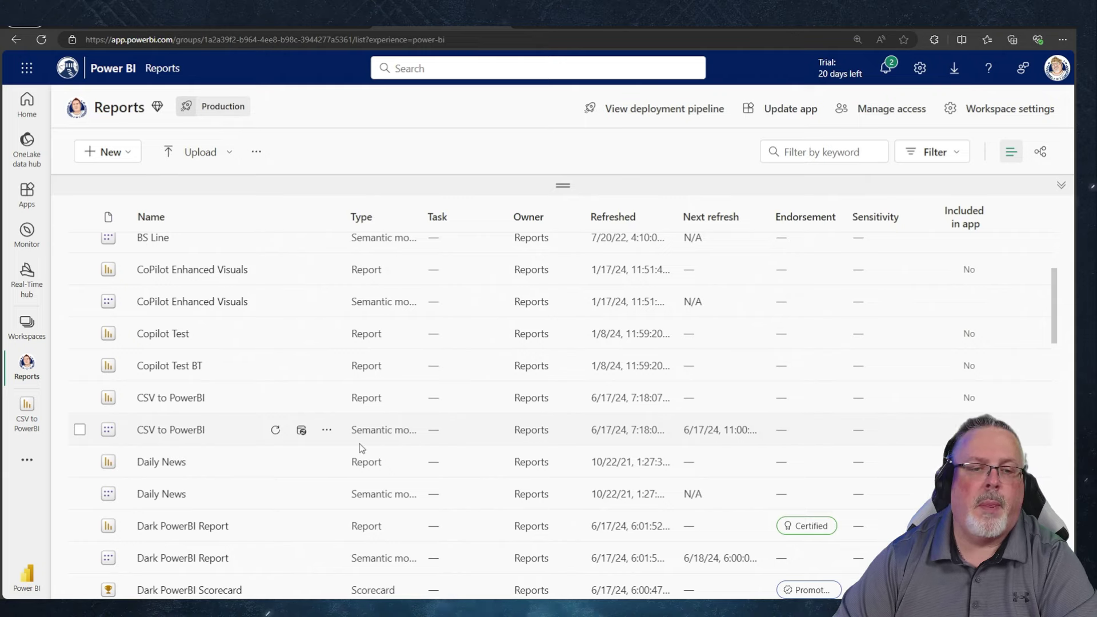
# - Check the semantic model's refresh history shows the 7:18 AM on-demand refresh as Completed
pyautogui.click(328, 430)
pyautogui.click(339, 342)
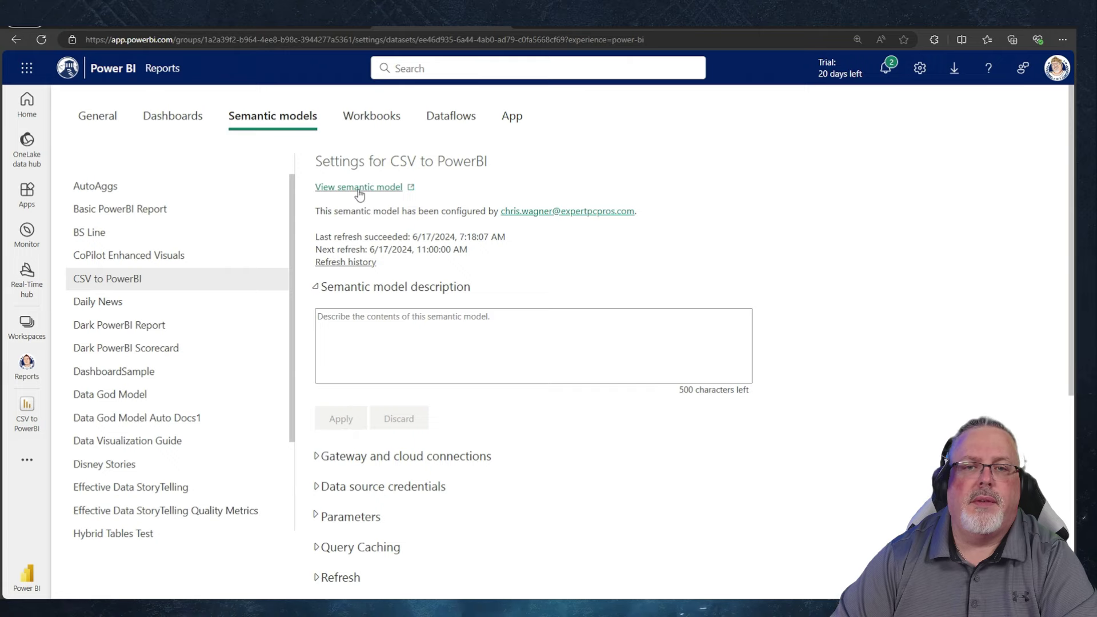
pyautogui.click(343, 262)
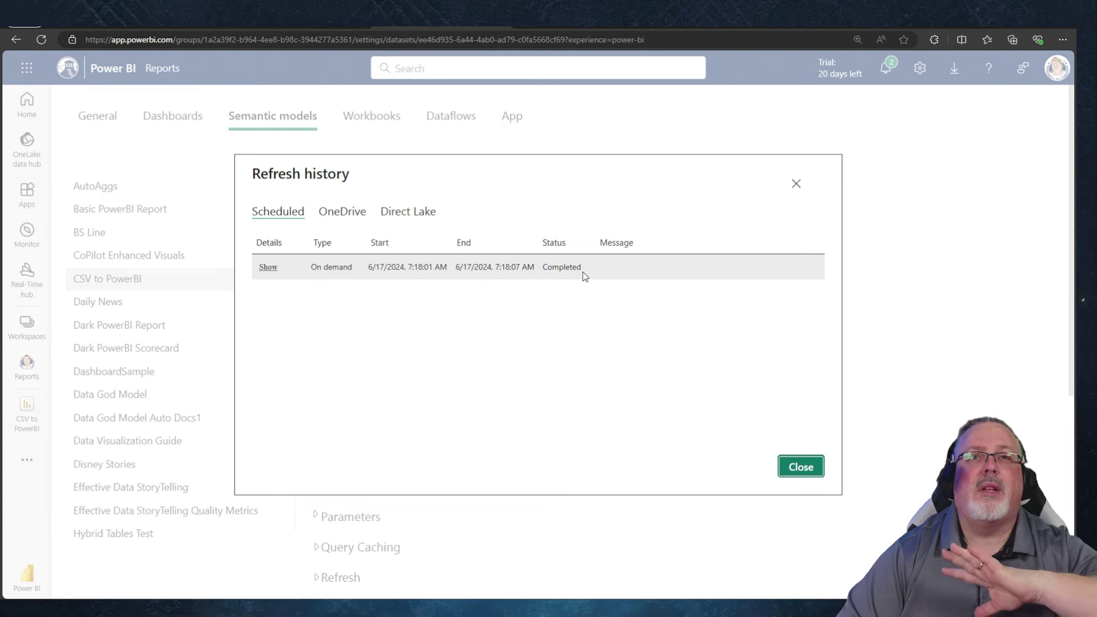
pyautogui.click(800, 467)
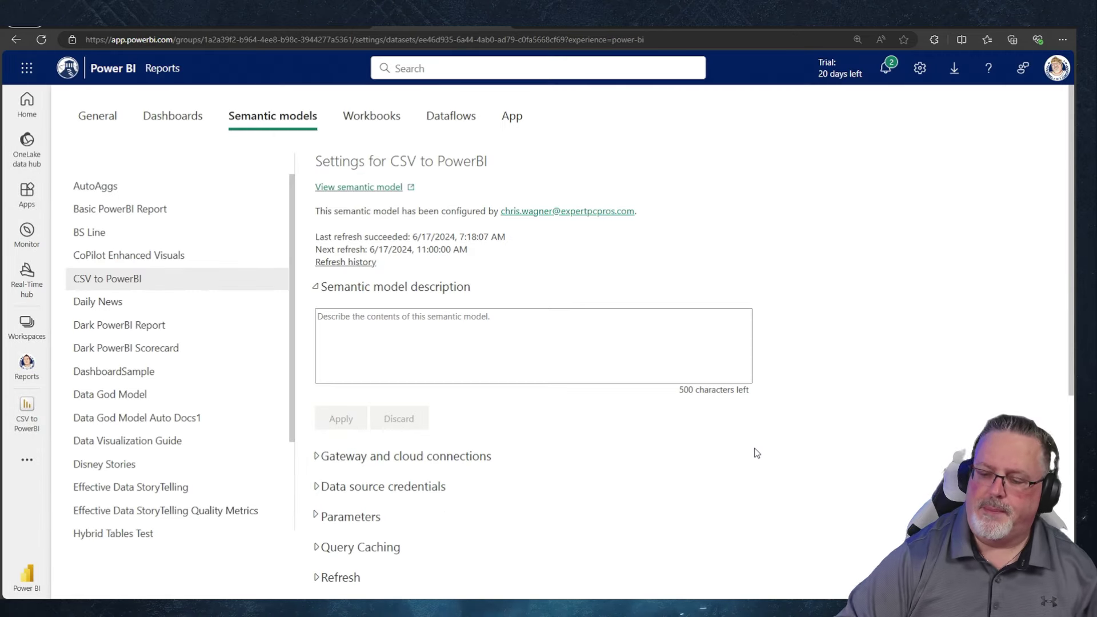